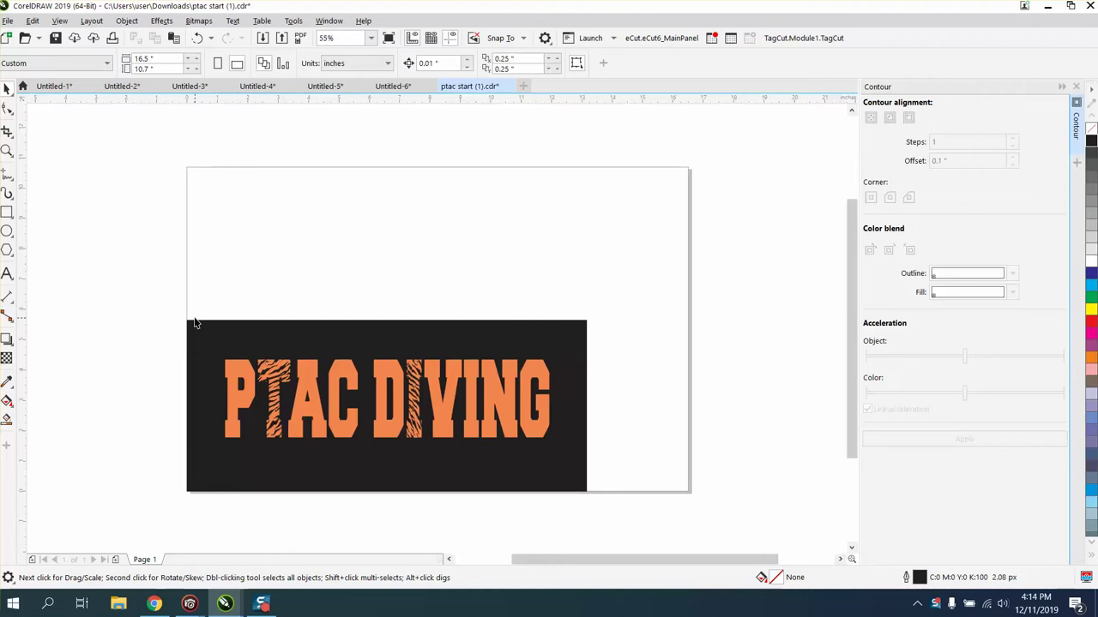
- Apply a default white contour to the letter G and zoom in on the lettering
drag(196, 311, 562, 482)
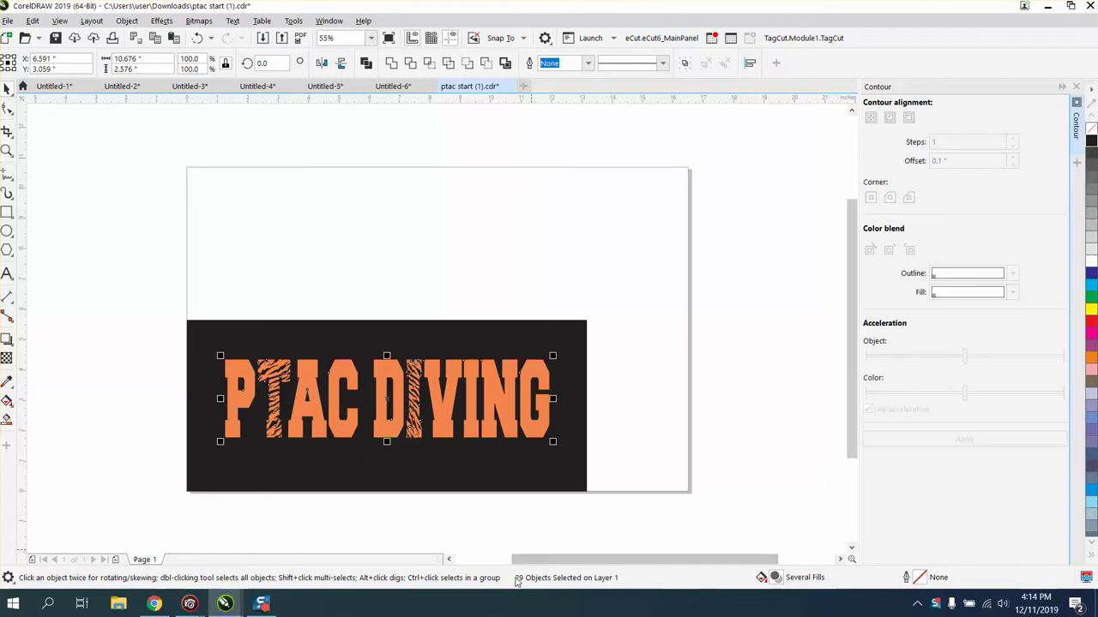
click(642, 459)
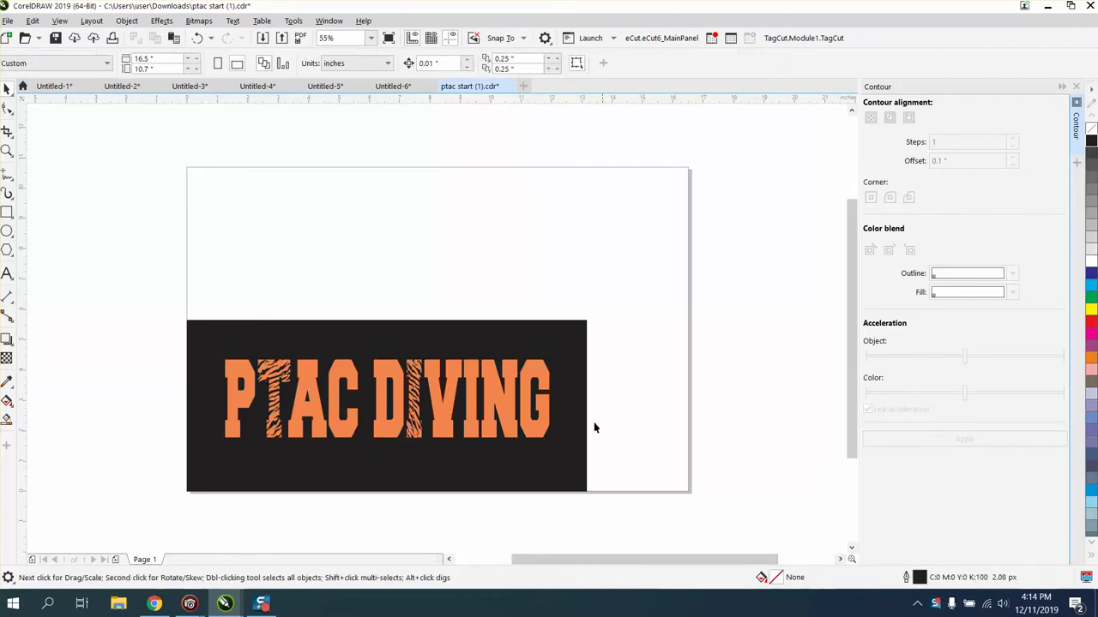
click(546, 376)
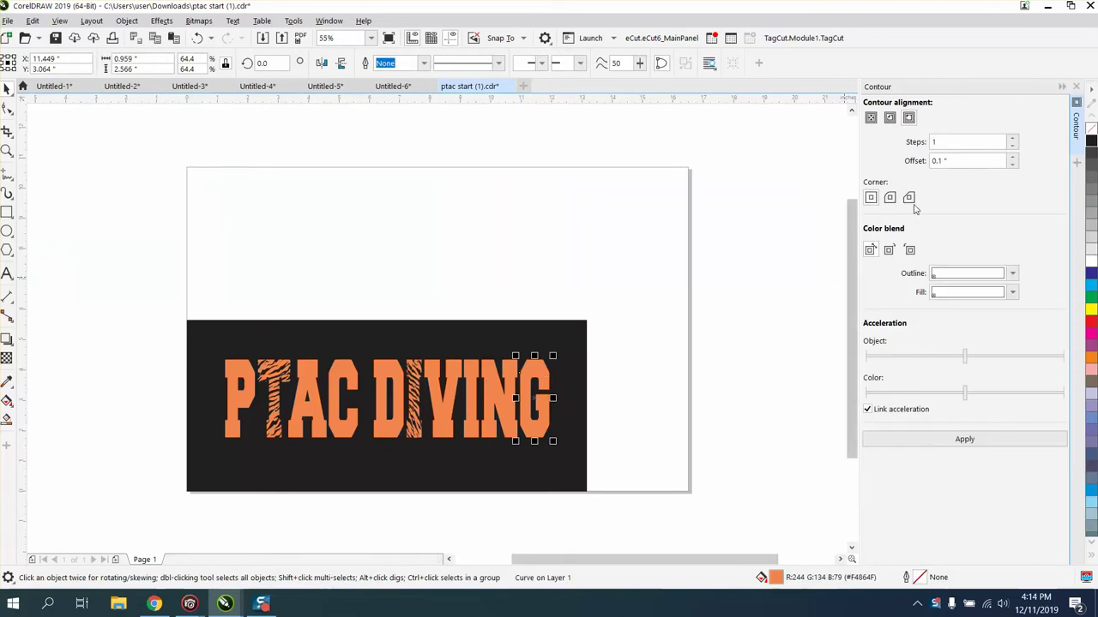
click(956, 444)
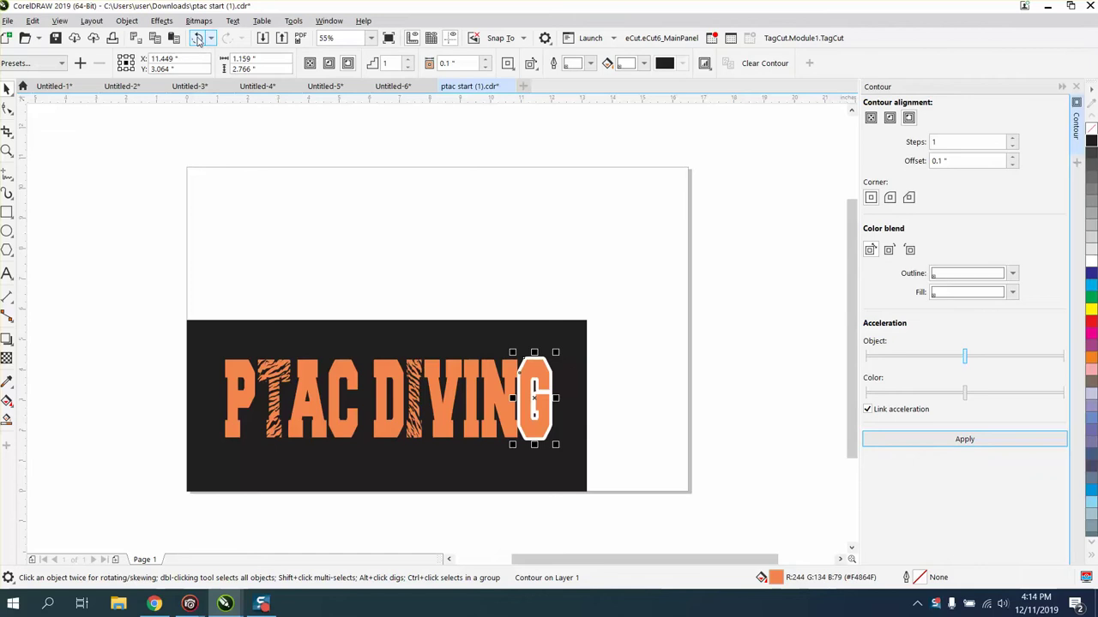
click(7, 150)
drag(210, 317, 672, 488)
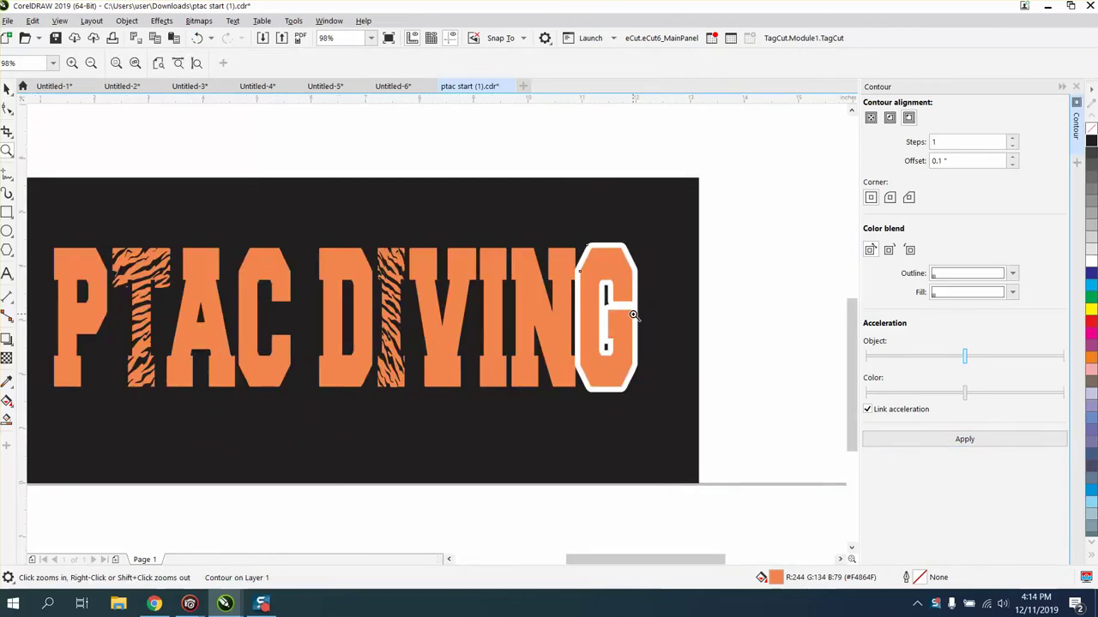
- Undo the G's contour and reapply it at a 0.08 inch offset
click(197, 37)
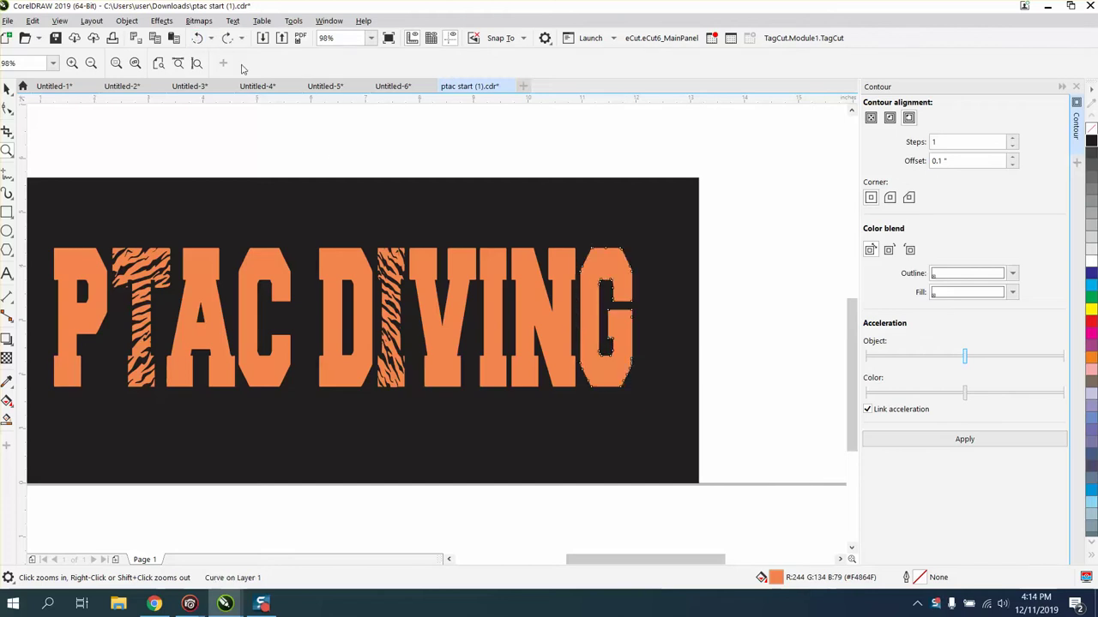
drag(951, 161, 891, 163)
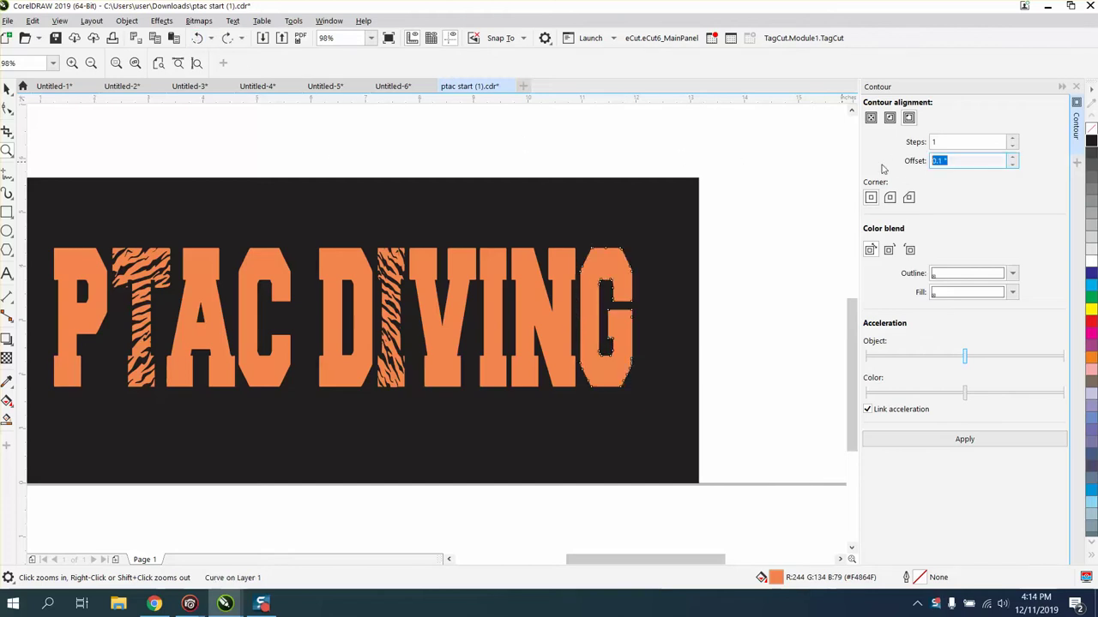
key(BackSpace)
click(968, 439)
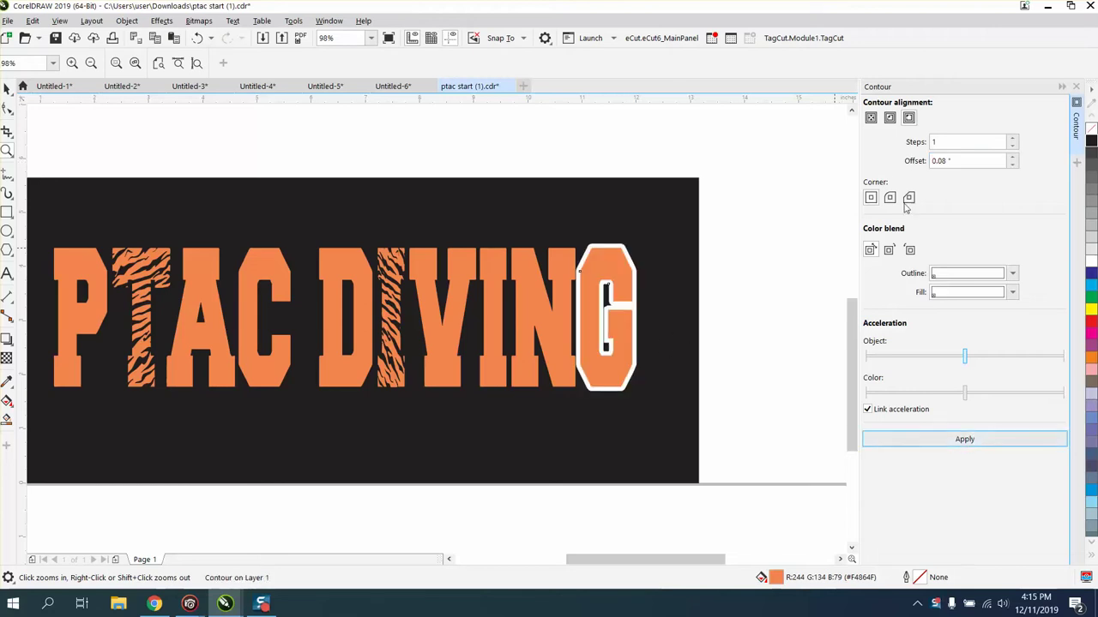
- Change the contour offset to 0.06 inch and reapply the contour to the G
drag(959, 160, 896, 166)
text(.0)
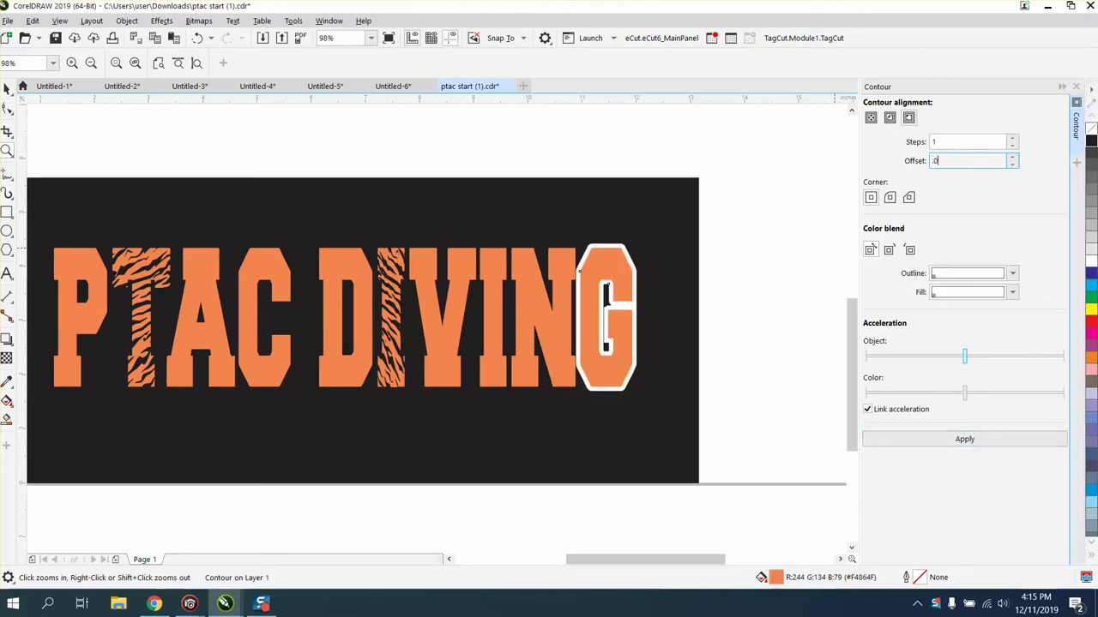
text(8)
key(BackSpace)
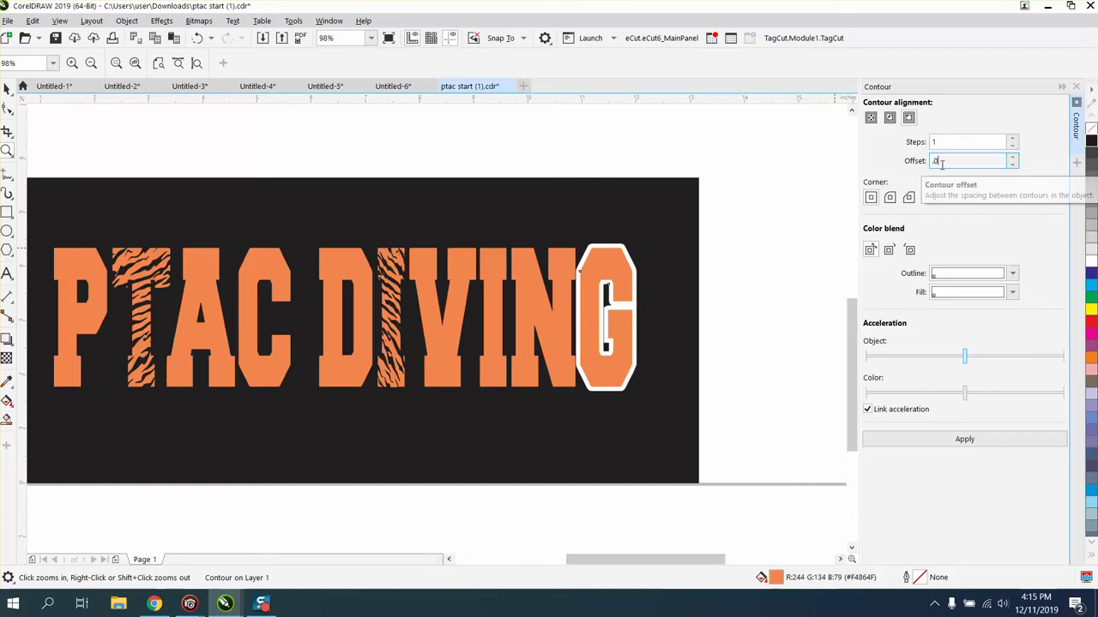
text(6)
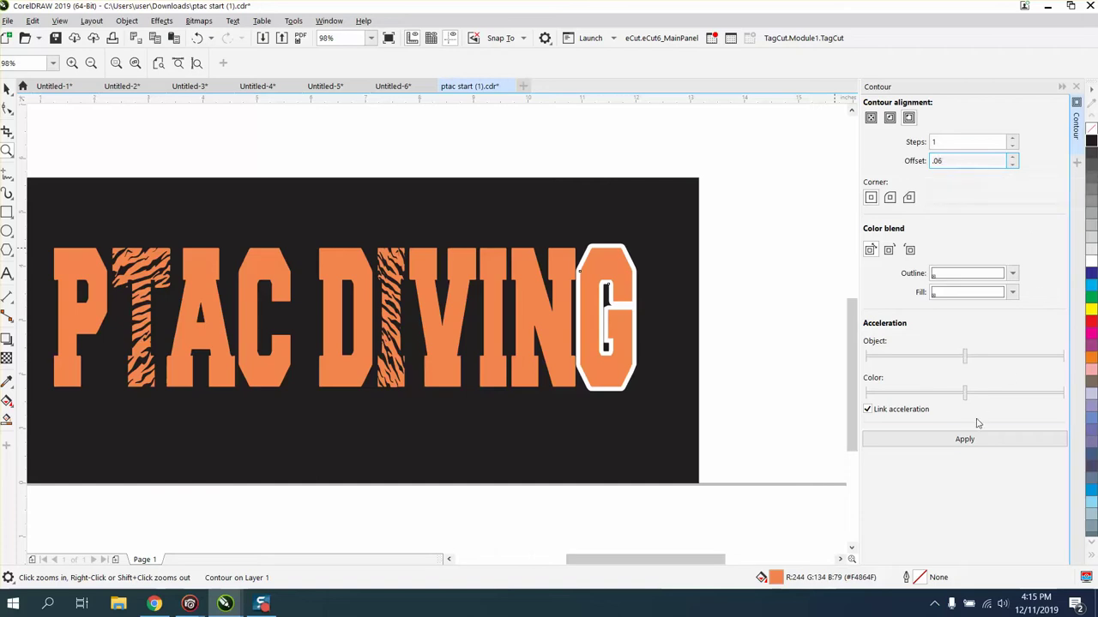
click(964, 439)
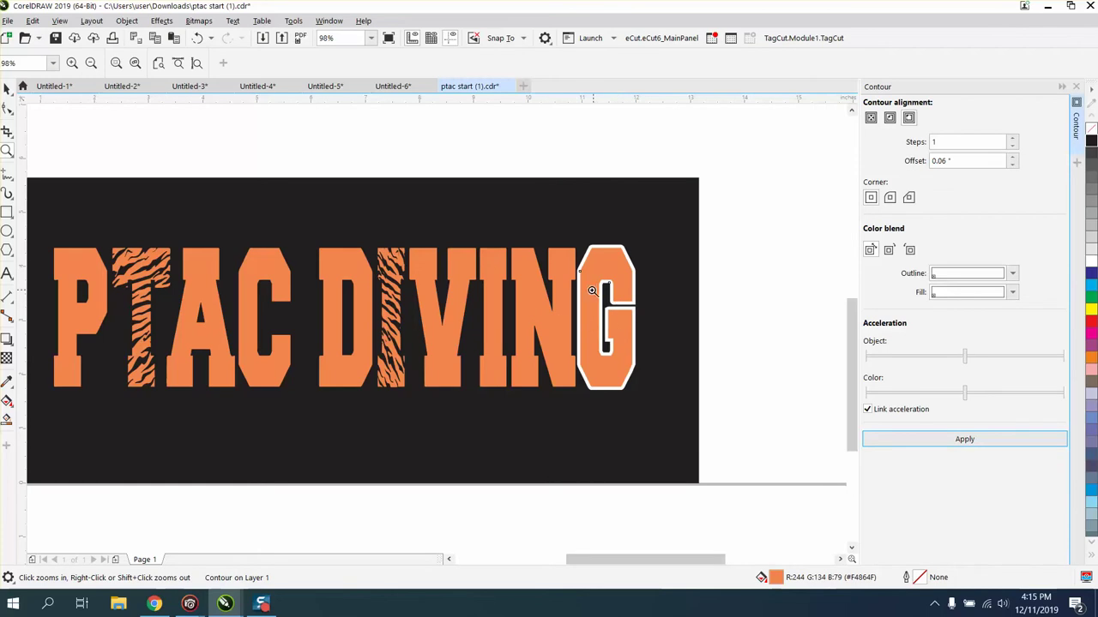
click(7, 88)
- Undo the contour outline on the G
scroll(342, 205, down, 2)
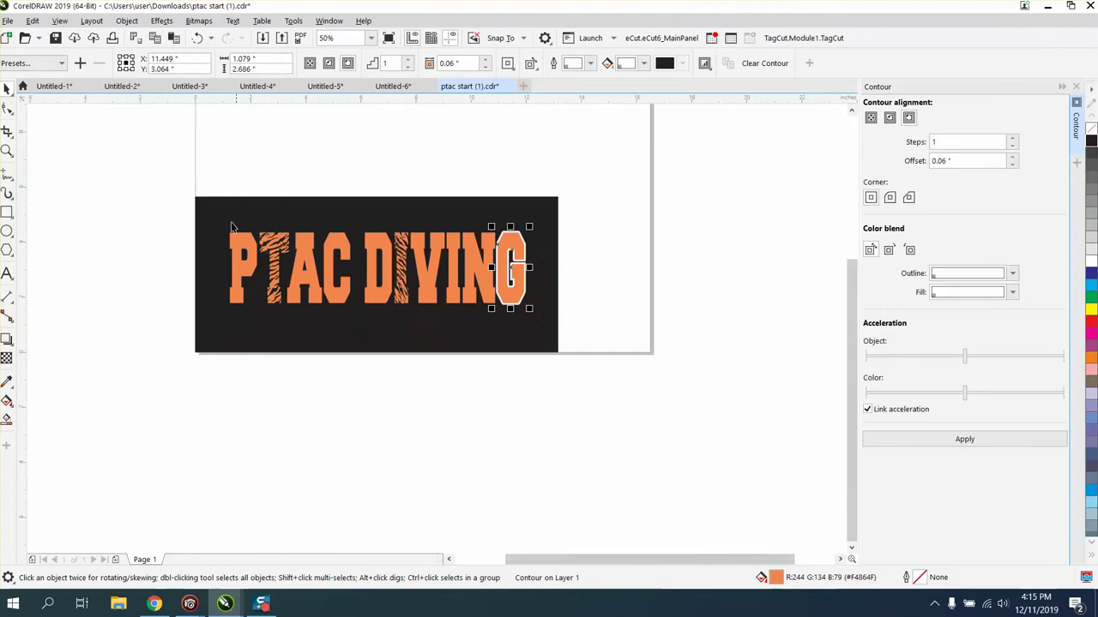
drag(214, 197, 427, 318)
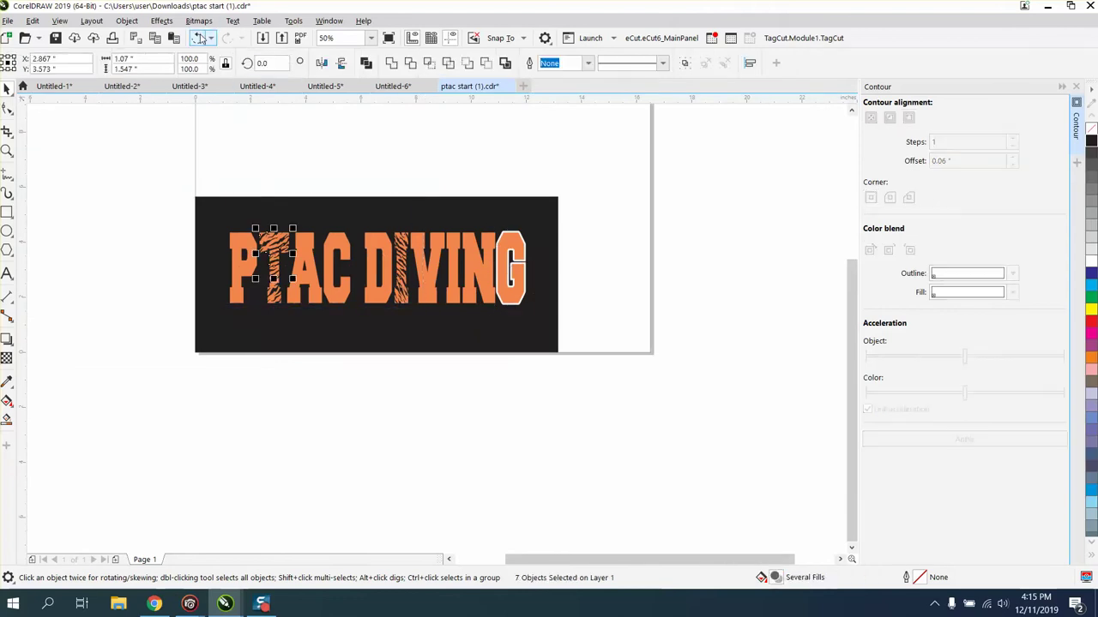
click(200, 39)
click(200, 38)
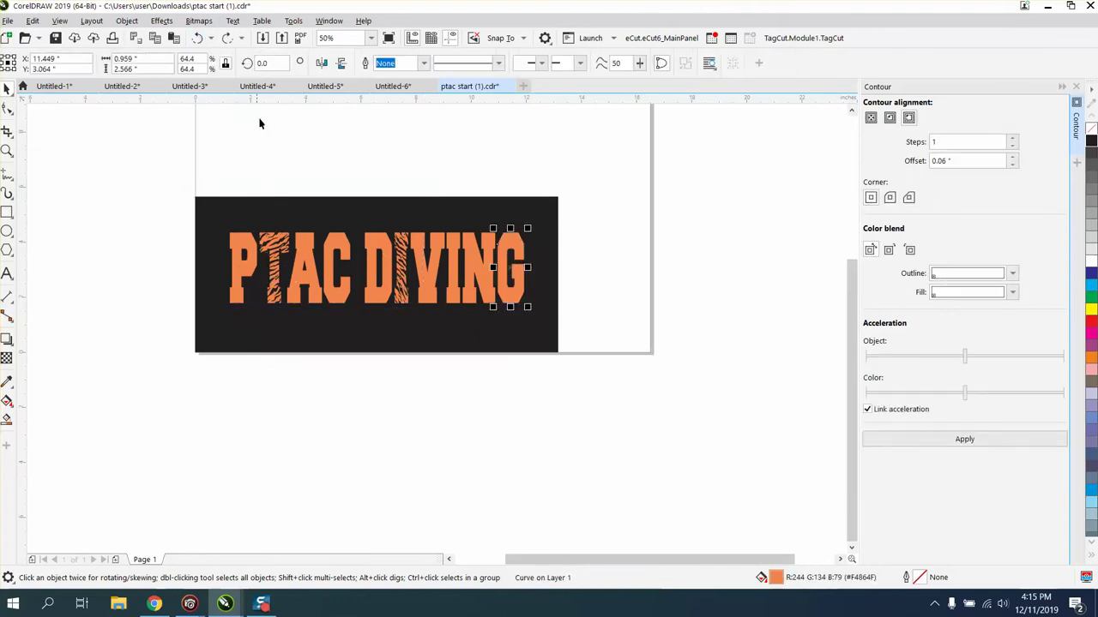
- Group all 29 letter objects and apply the white 0.06 inch contour to the group
drag(208, 173, 536, 343)
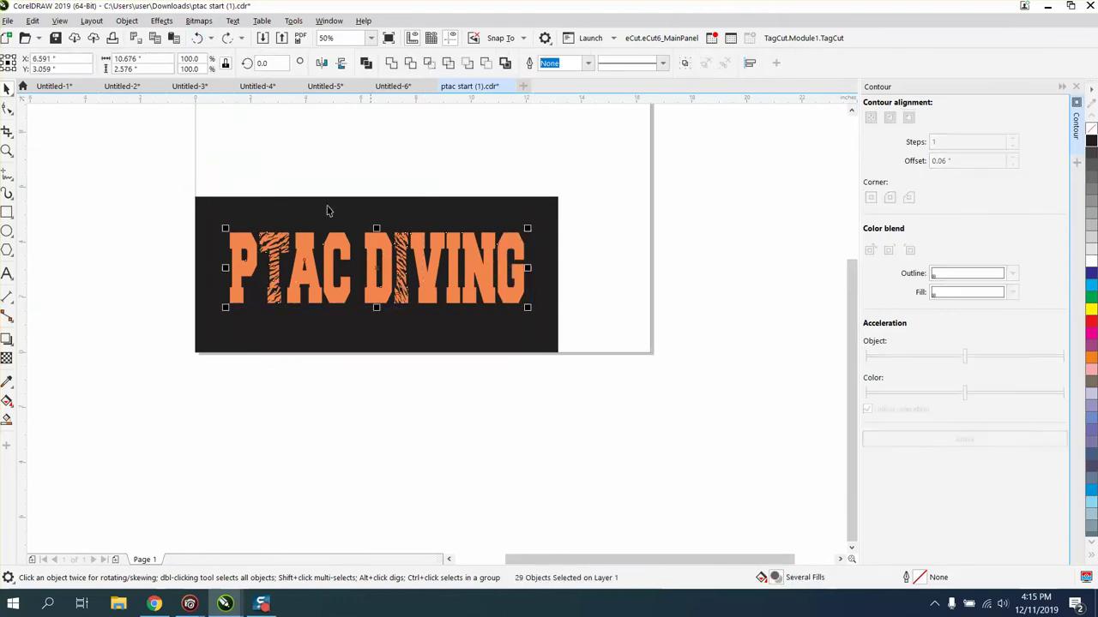
click(126, 21)
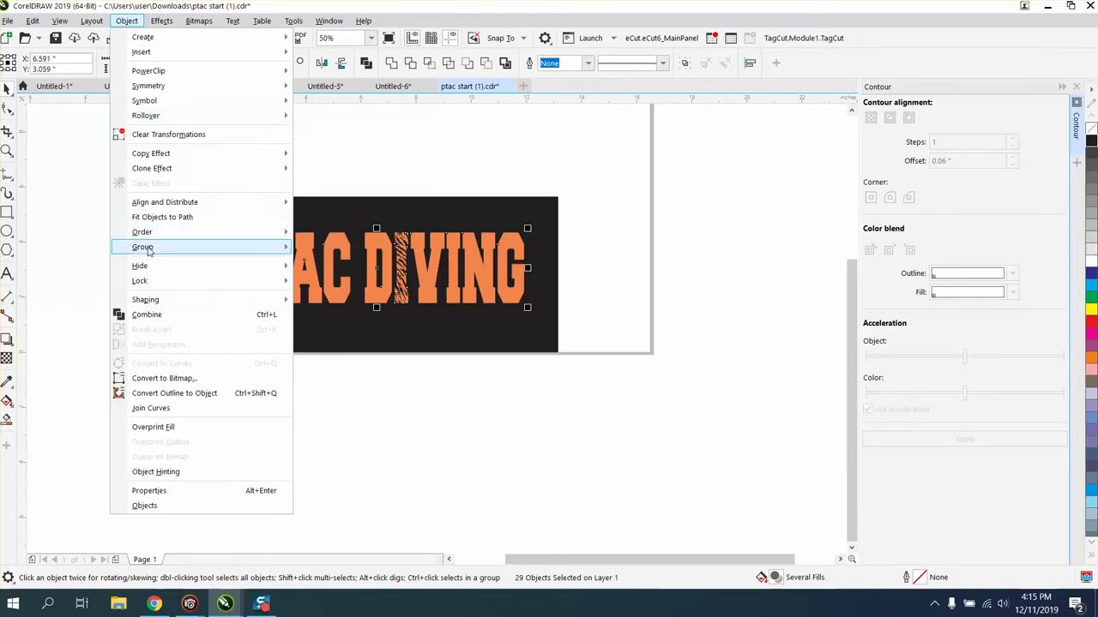
mouse_move(150, 248)
click(319, 250)
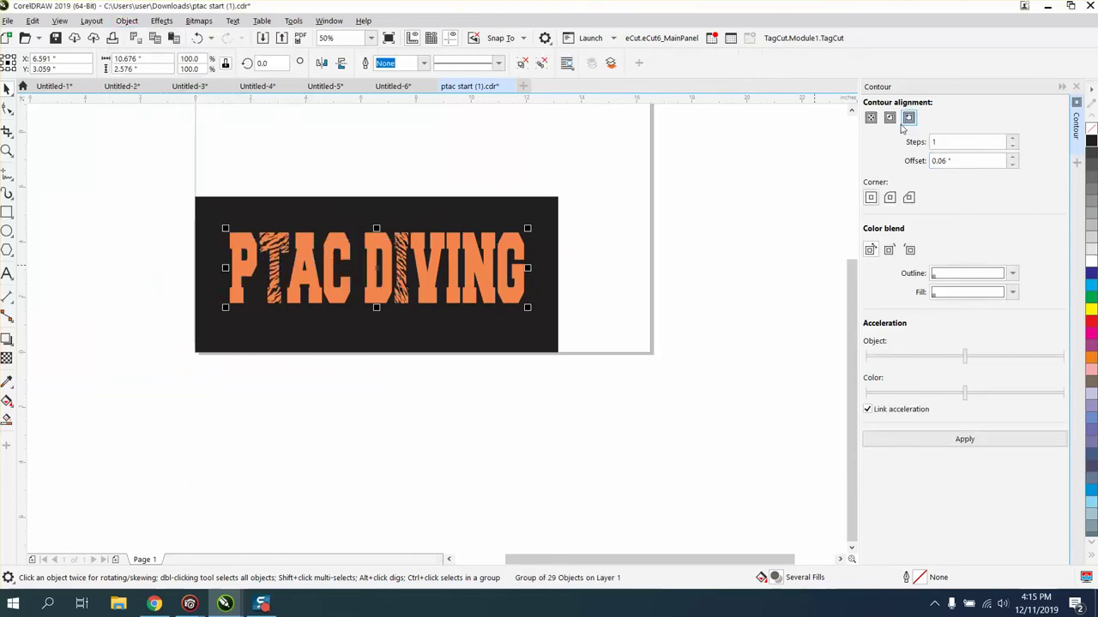
click(966, 442)
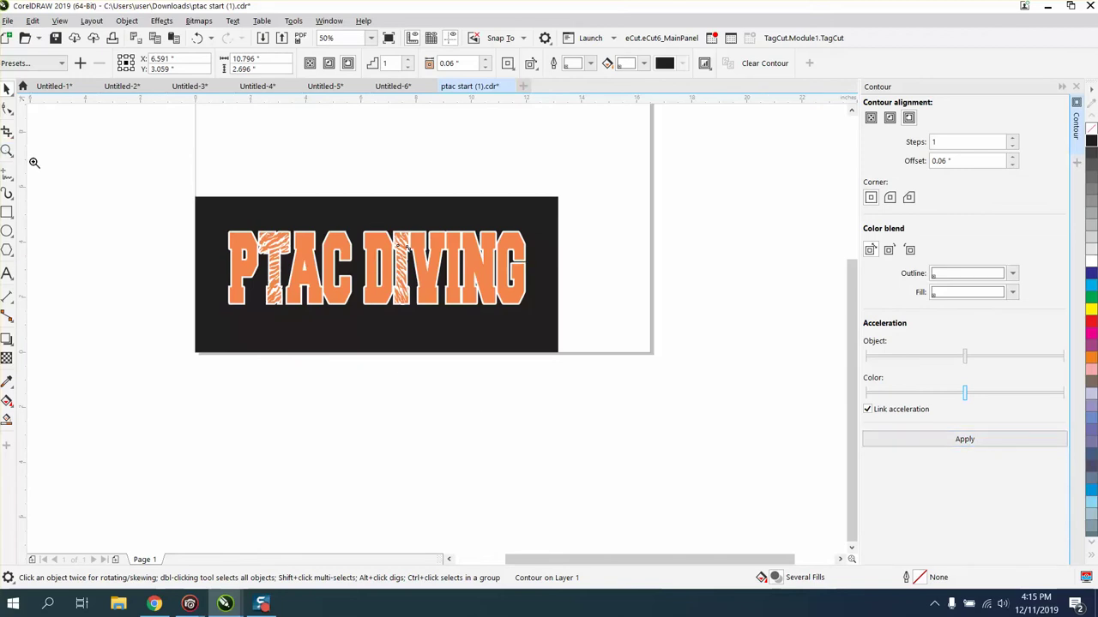
- Zoom in to inspect the contour on DIVIN and the striped T, then undo the lettering's contour
key(z)
drag(375, 226, 482, 316)
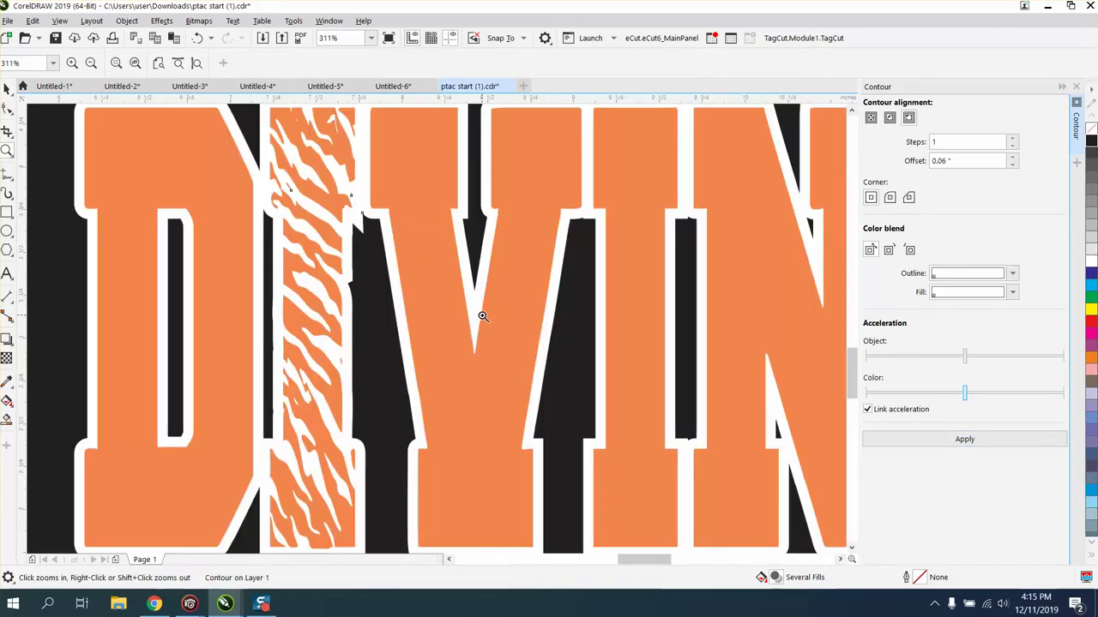
right_click(336, 234)
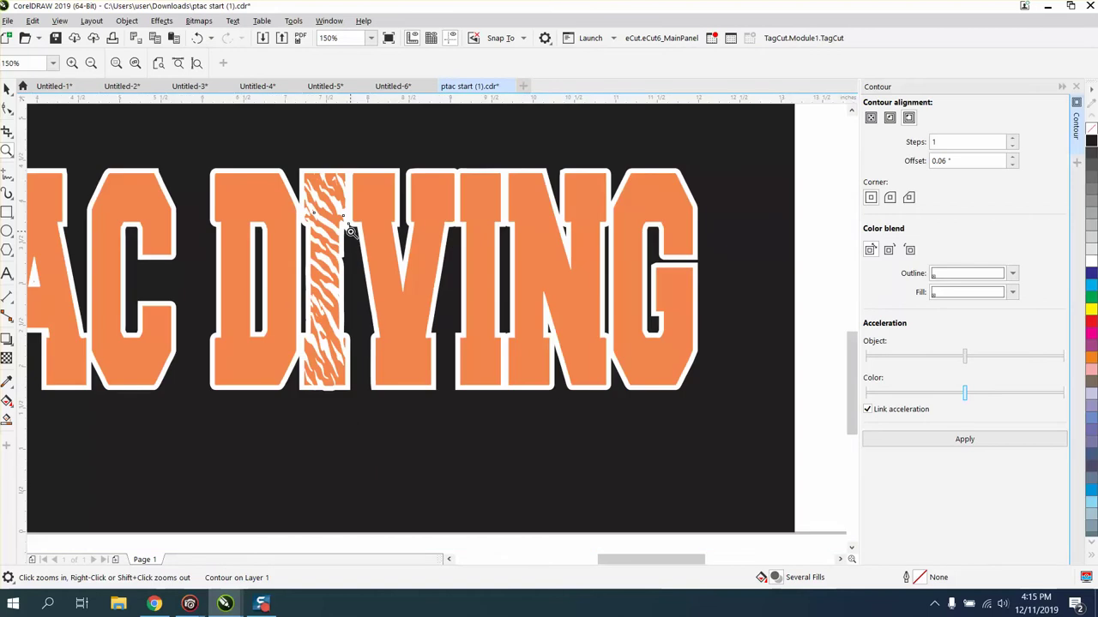
right_click(356, 239)
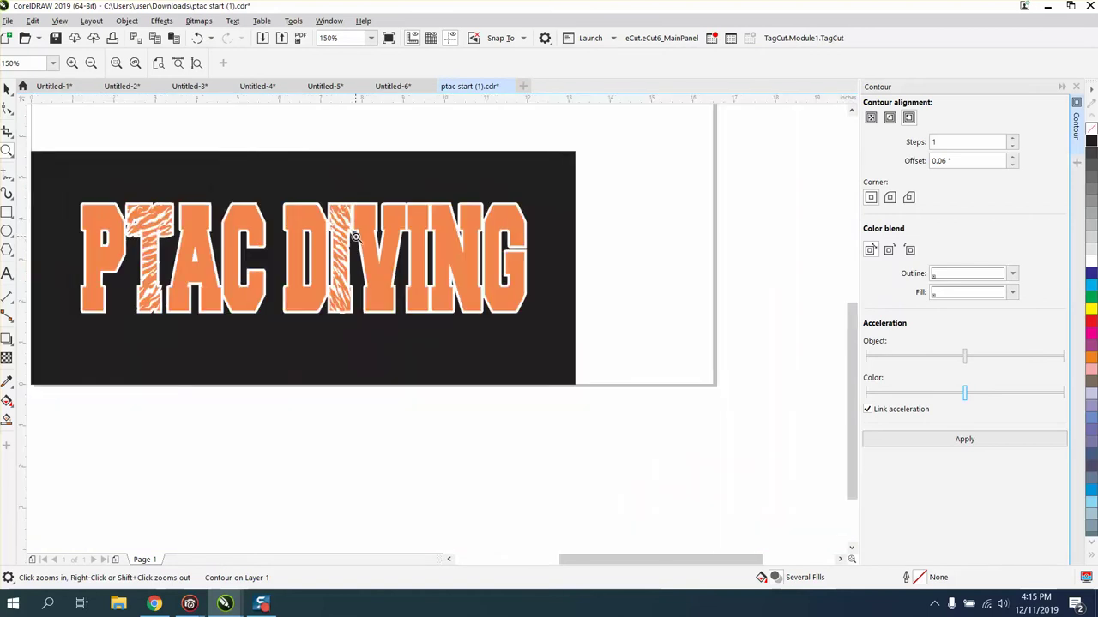
drag(118, 199, 214, 256)
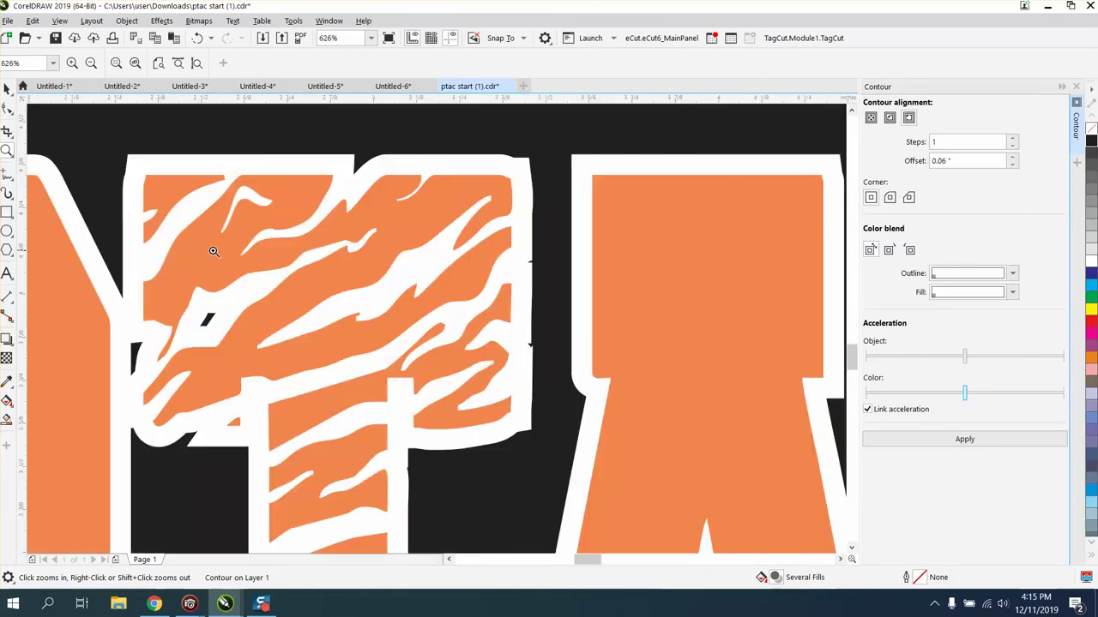
right_click(210, 249)
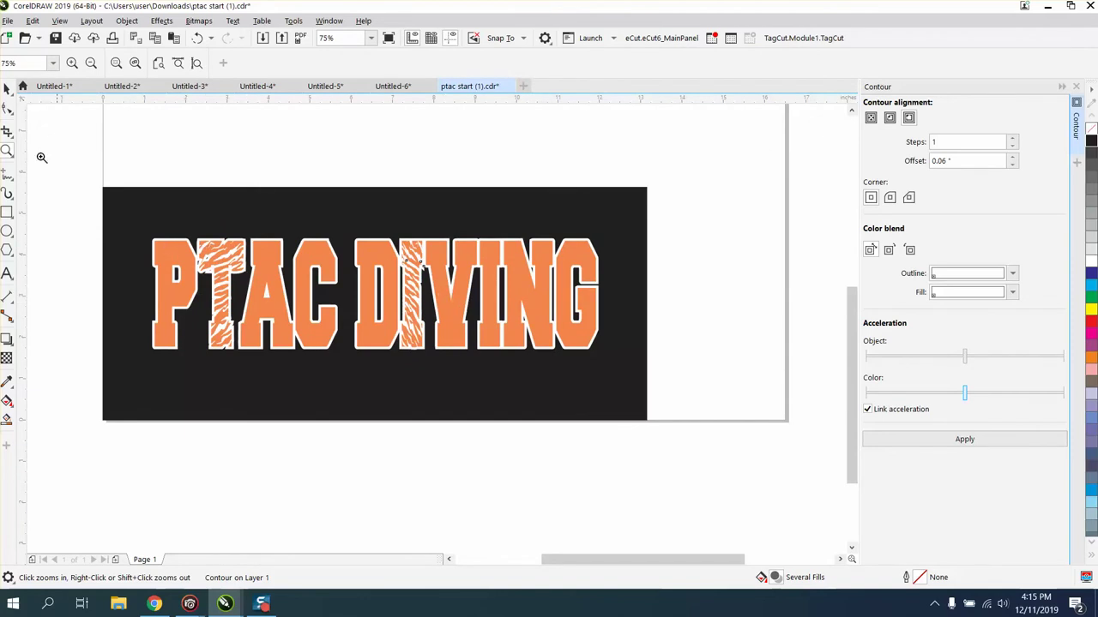
click(8, 91)
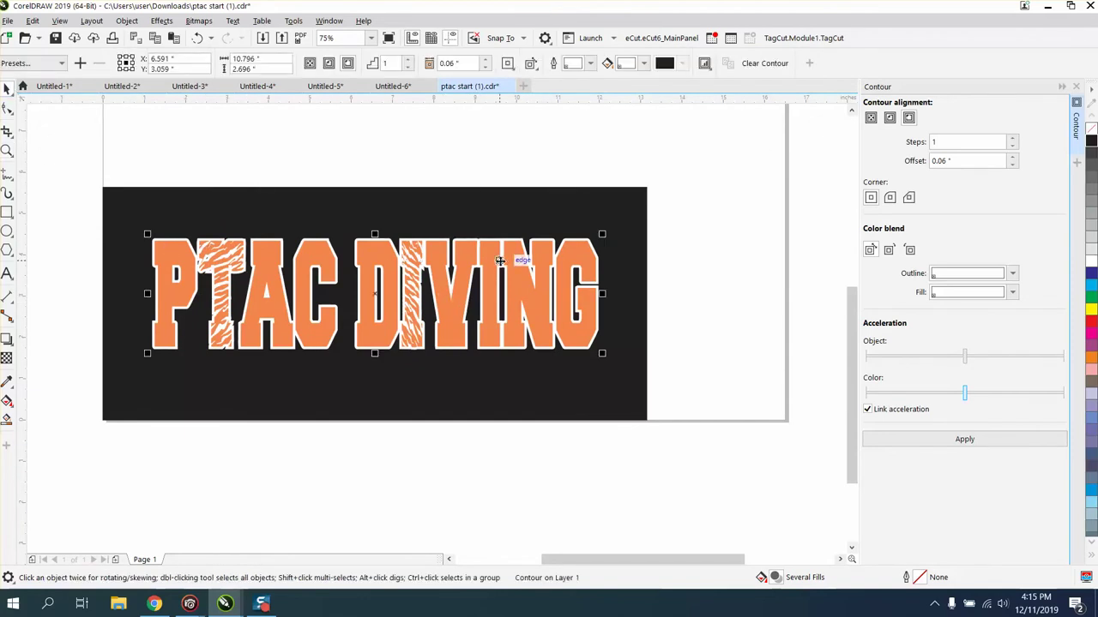
click(197, 38)
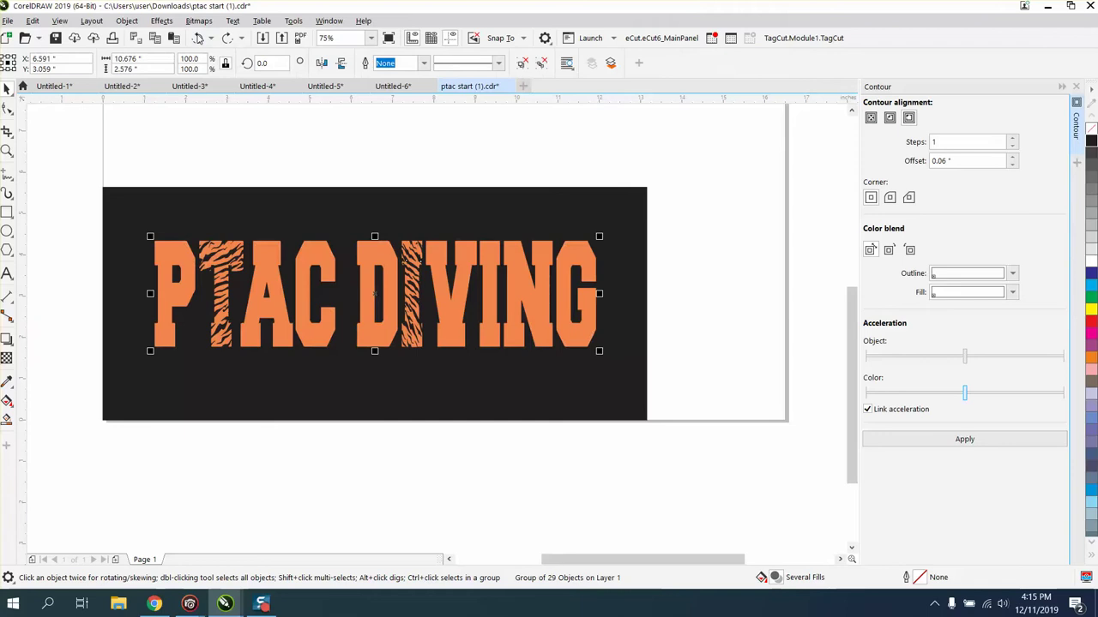
- Select the lettering group and ungroup it into separate objects
click(483, 131)
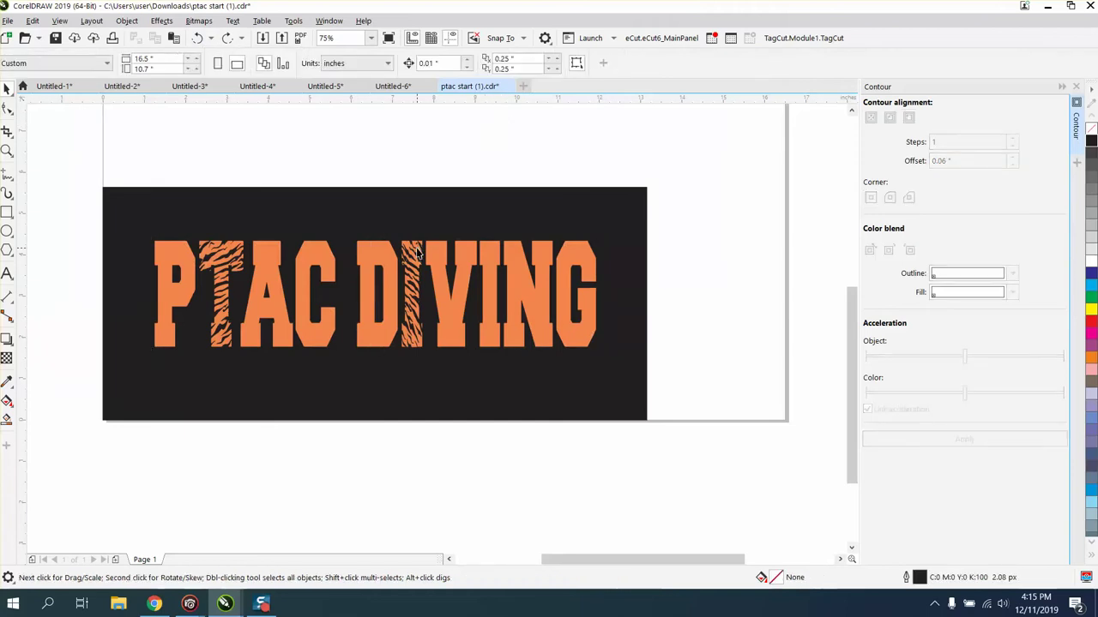
click(417, 254)
click(128, 21)
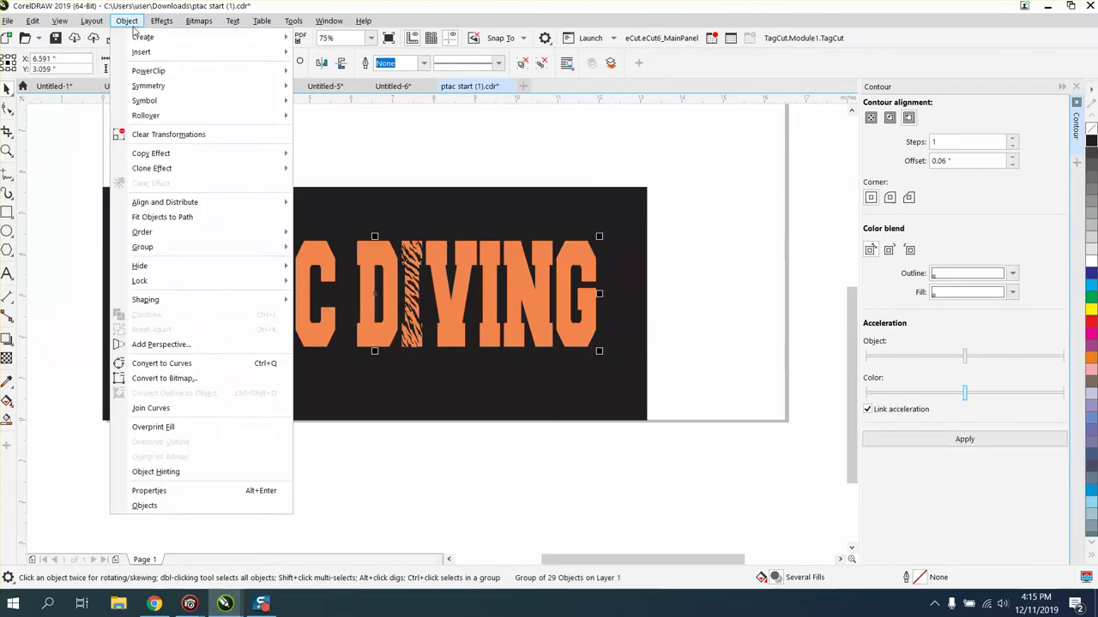
mouse_move(160, 248)
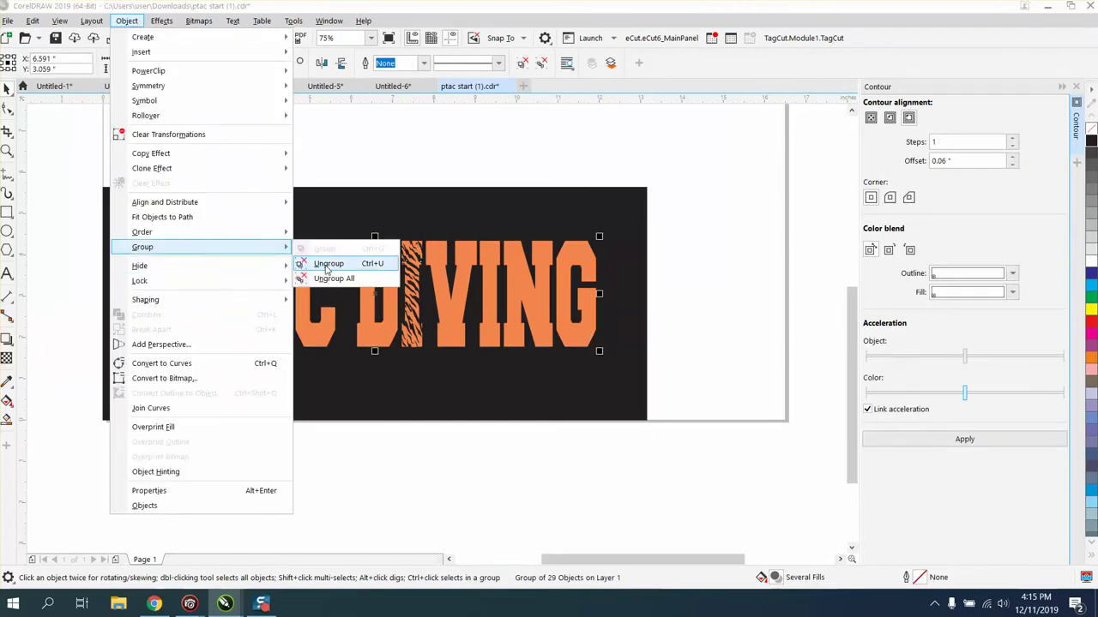
click(326, 265)
- Select the I's stripe pieces, then every lettering piece, to check the ungrouped objects
click(410, 250)
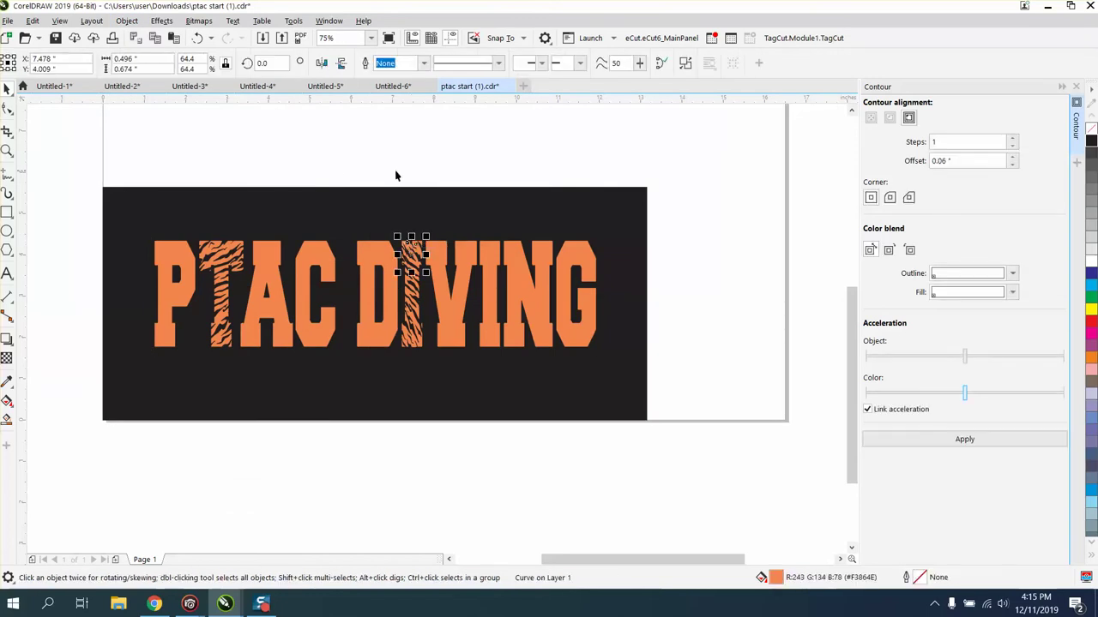
drag(388, 168, 441, 370)
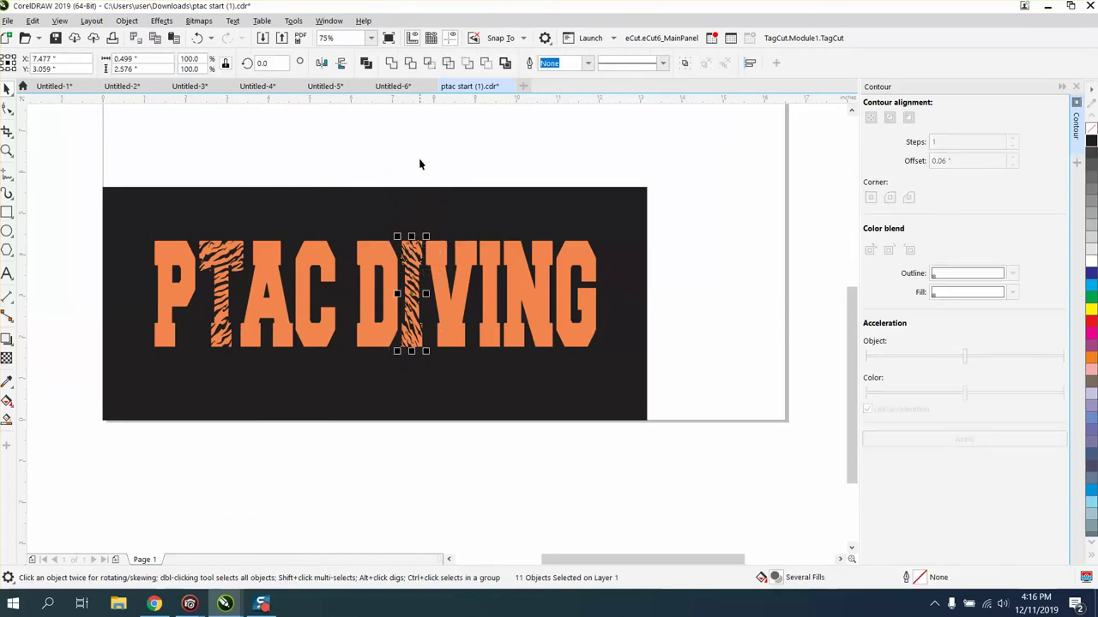
click(419, 154)
drag(129, 189, 574, 354)
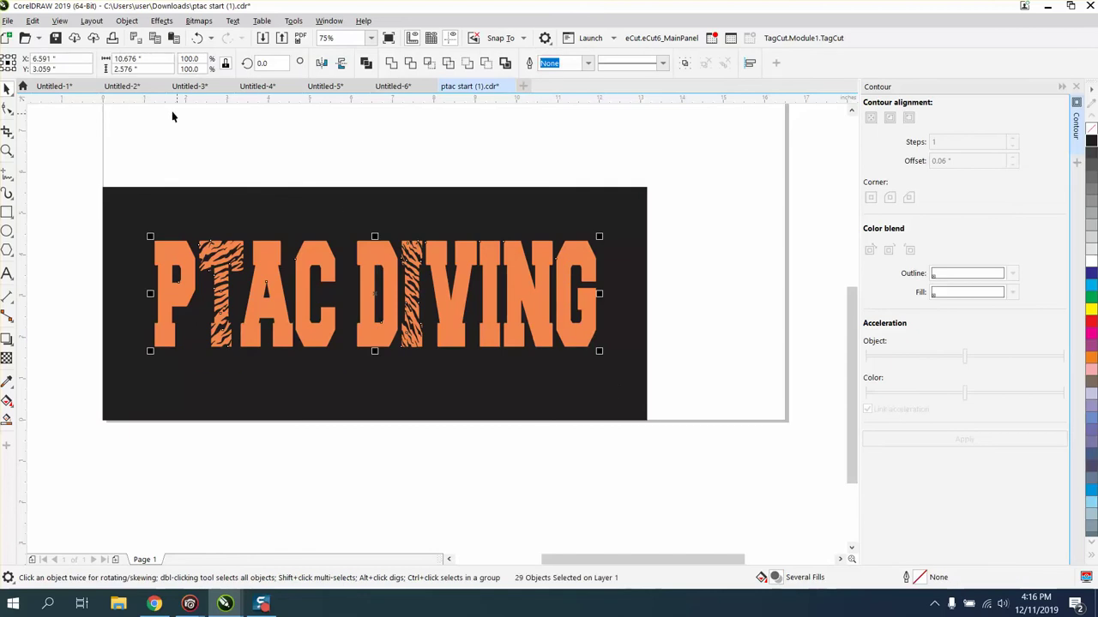
- Set the nudge distance to 3 inches and both duplicate offsets to 0
click(201, 114)
drag(441, 62, 400, 63)
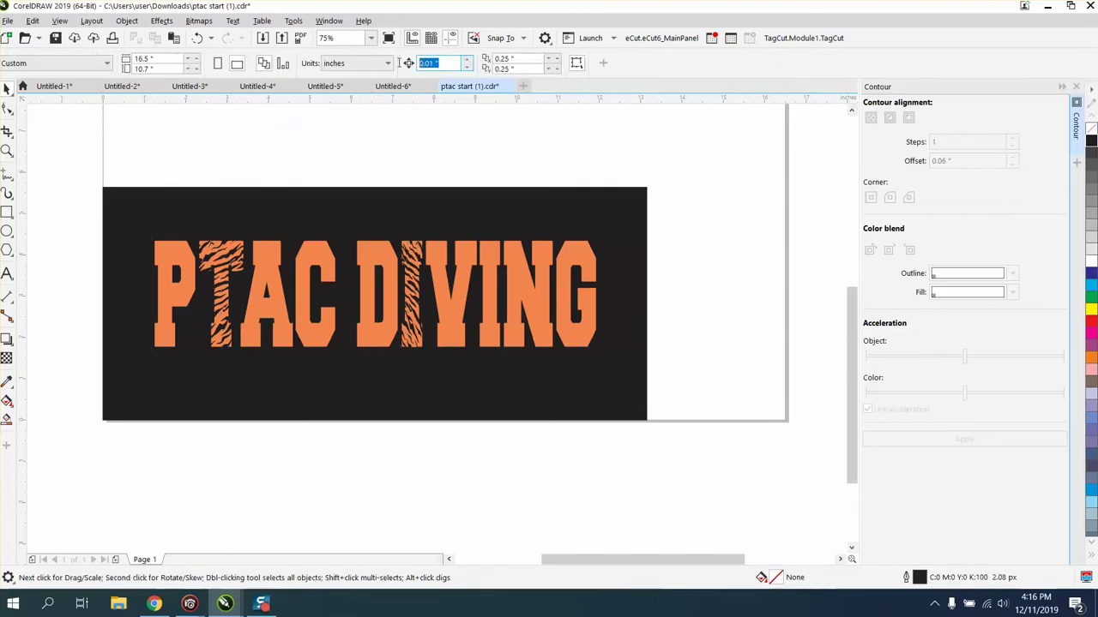
text(3)
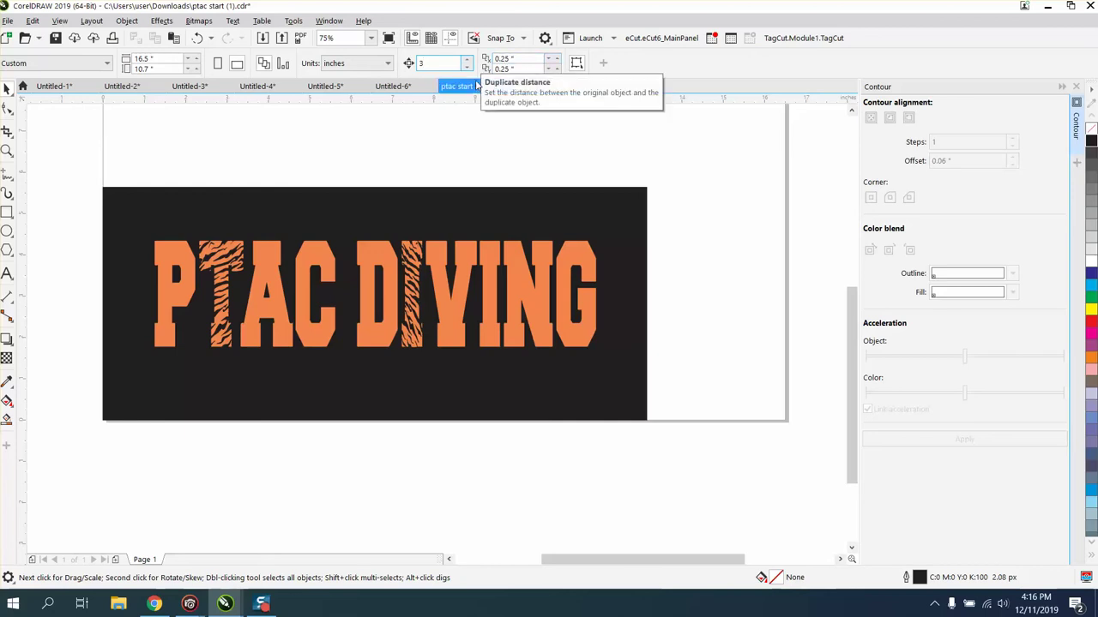
click(516, 58)
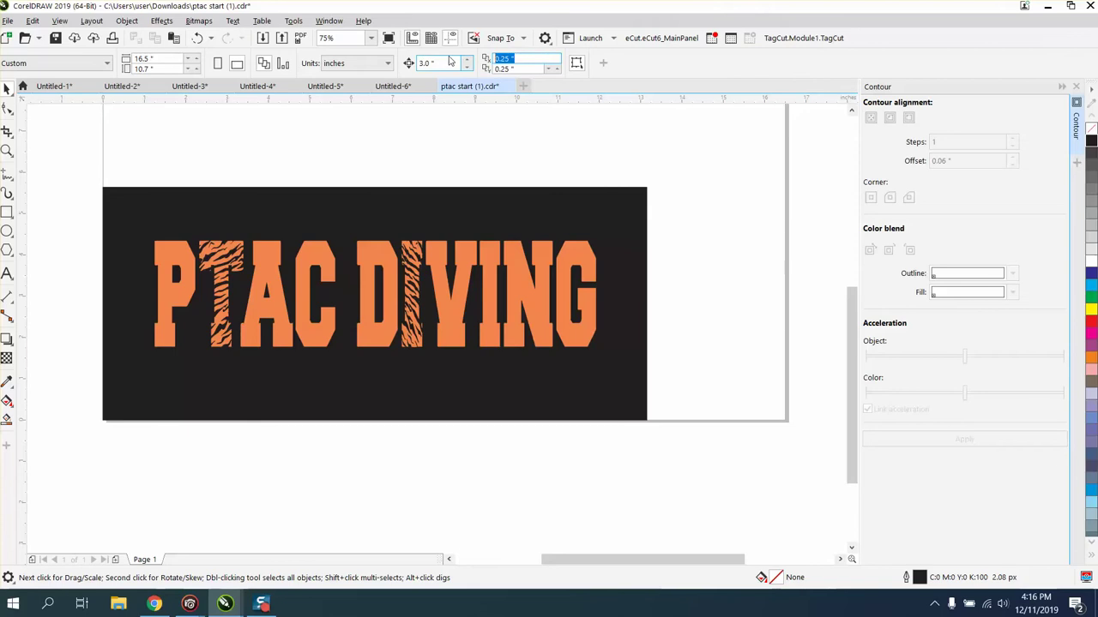
text(0)
key(Tab)
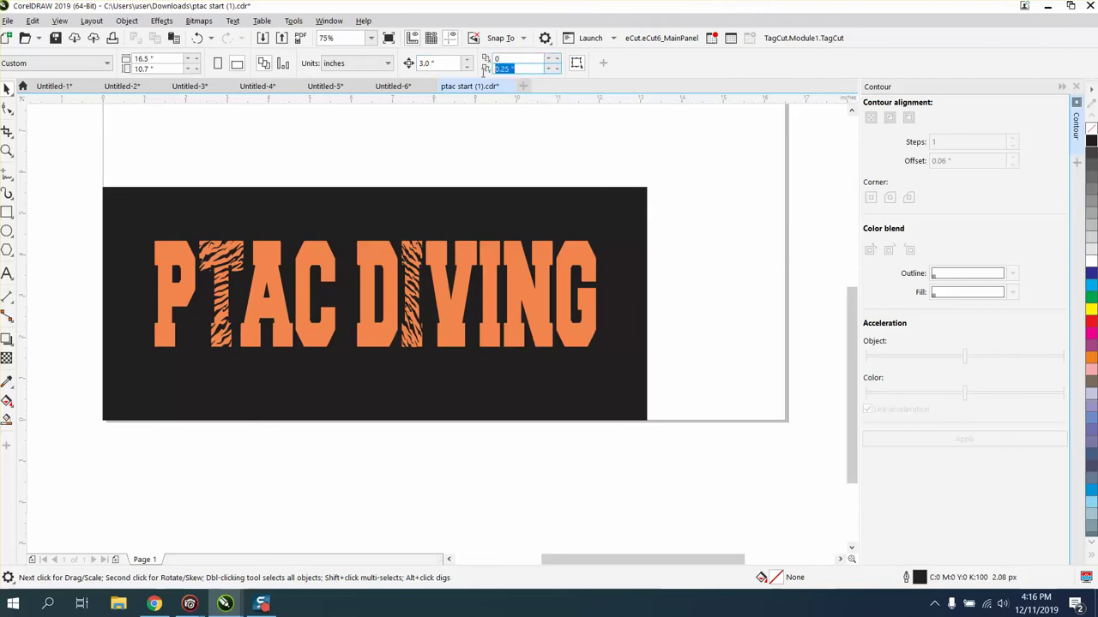
text(0)
key(Return)
- Nudge the I's stripe pieces down below the artwork, including the remaining stripe
drag(390, 185, 455, 369)
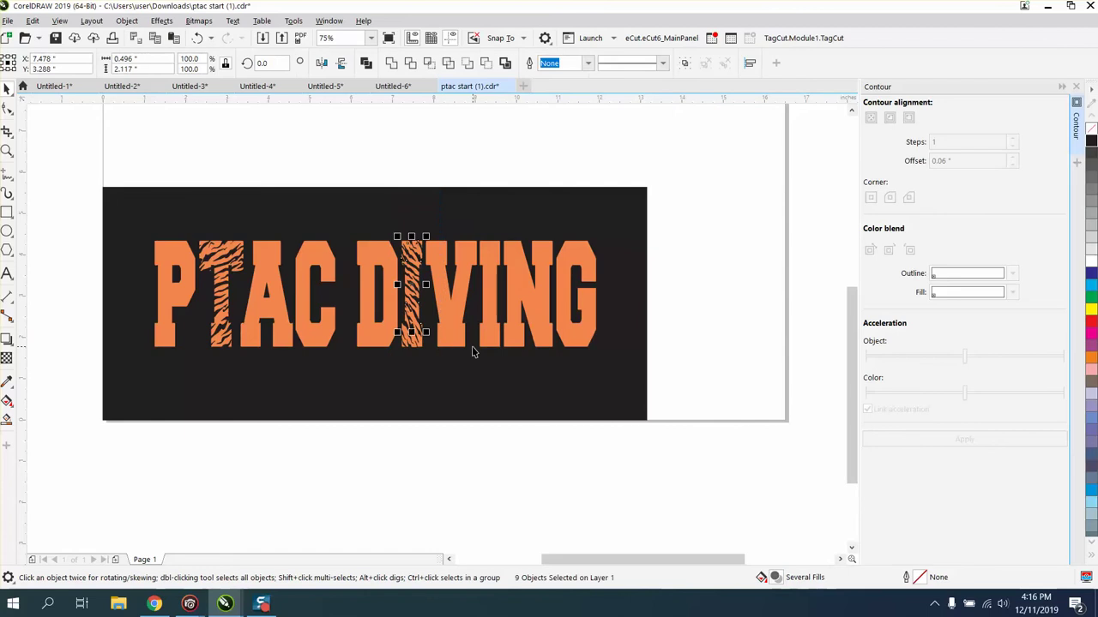
key(Down)
key(Down)
key(Down)
key(Down)
key(Down)
key(Down)
key(Down)
key(Down)
key(Down)
key(Down)
key(Down)
key(Down)
key(Down)
key(Down)
key(Down)
key(Down)
key(Down)
key(Down)
key(Down)
key(Down)
key(Down)
key(Down)
key(Down)
key(Down)
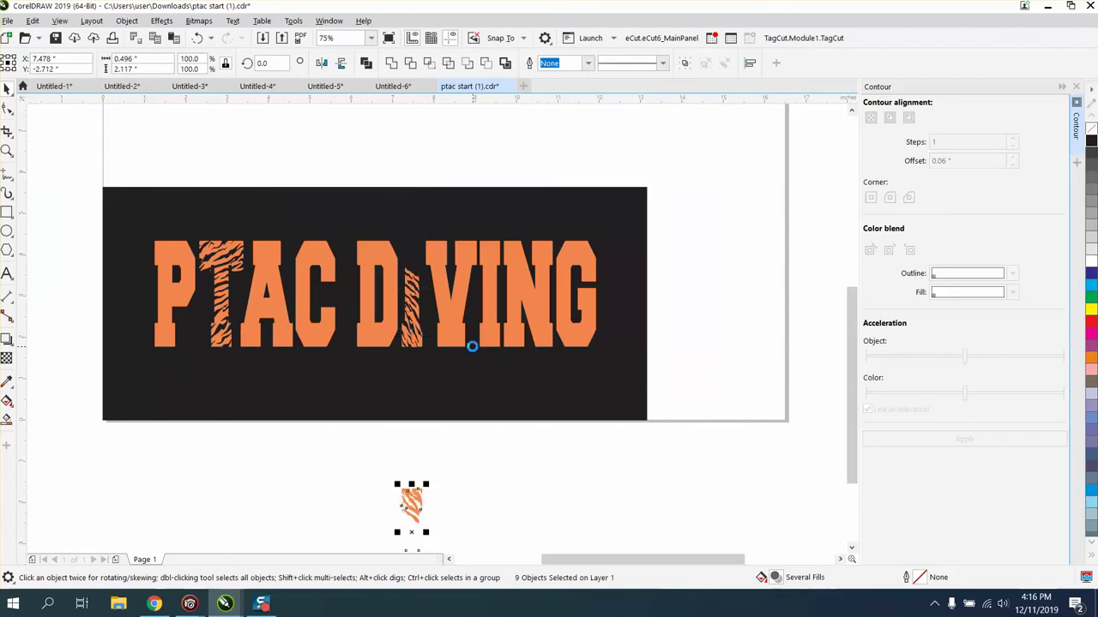
click(422, 322)
click(418, 310)
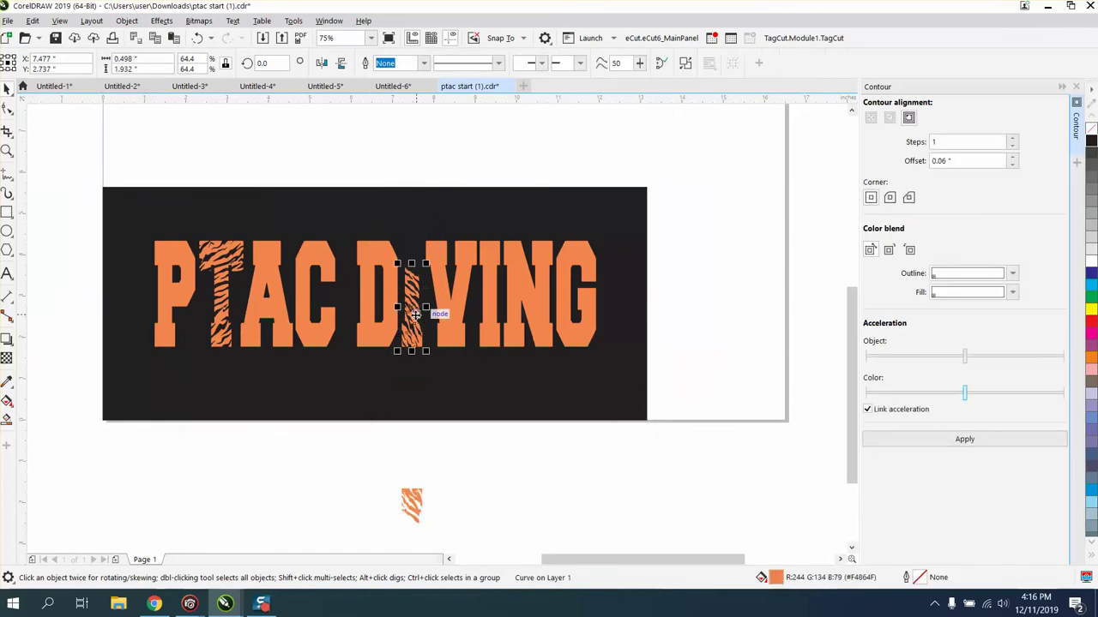
key(Down)
key(Down)
key(Down)
key(Down)
key(Down)
key(Down)
key(Down)
key(Down)
key(Down)
key(Down)
key(Down)
key(Down)
key(Down)
key(Down)
key(Down)
key(Down)
key(Down)
key(Down)
key(Down)
key(Down)
- Zoom in and nudge the small leftover piece near the D below the artwork
scroll(419, 311, down, 1)
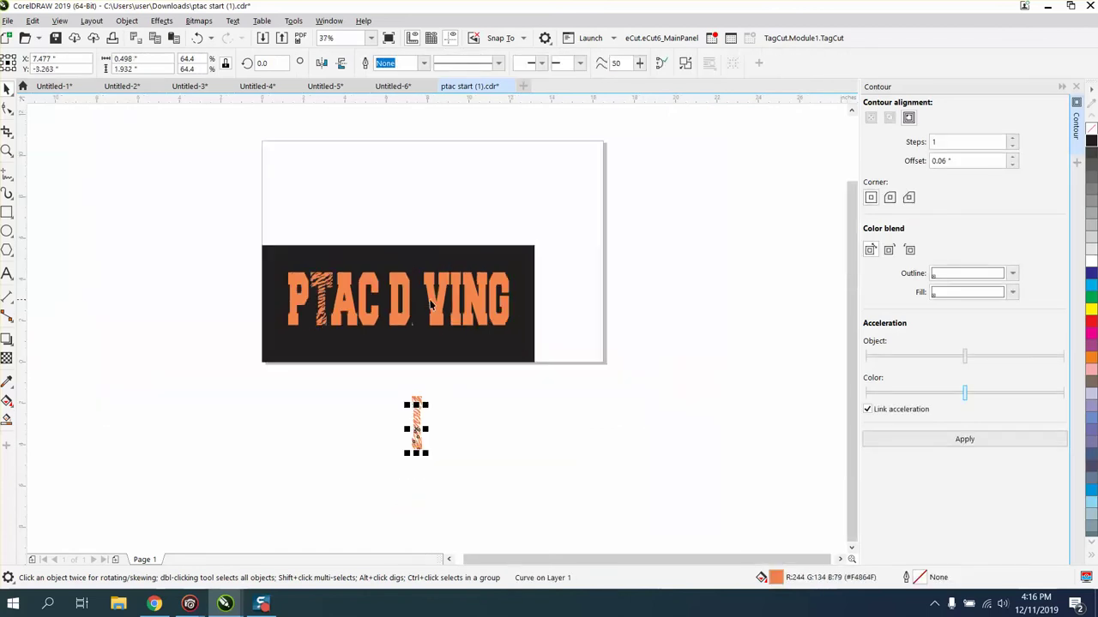
click(7, 150)
drag(323, 229, 520, 386)
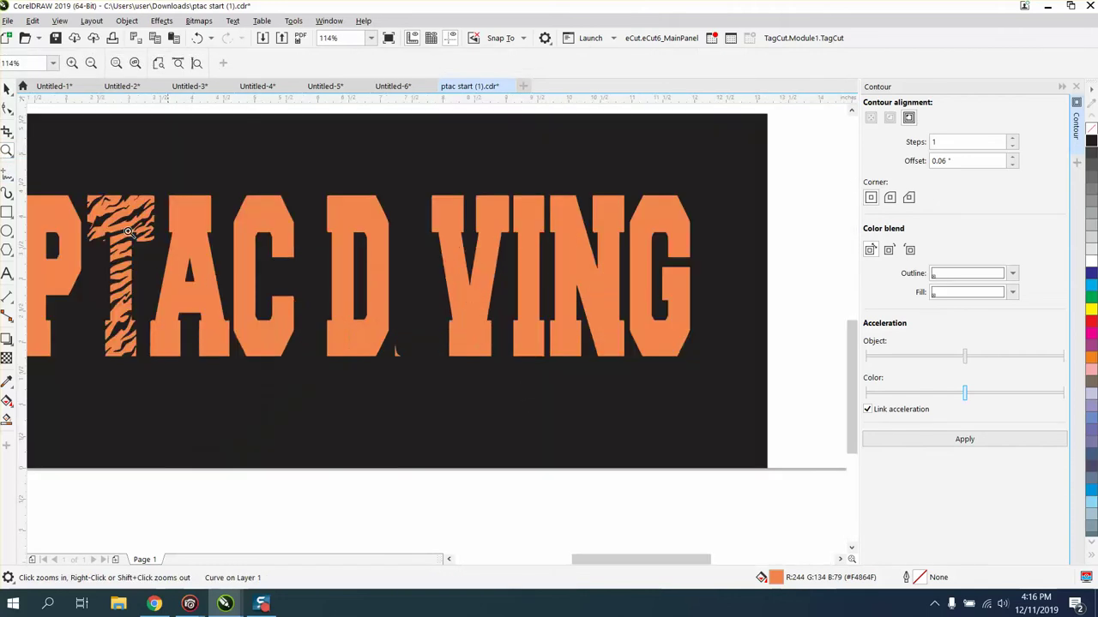
click(7, 88)
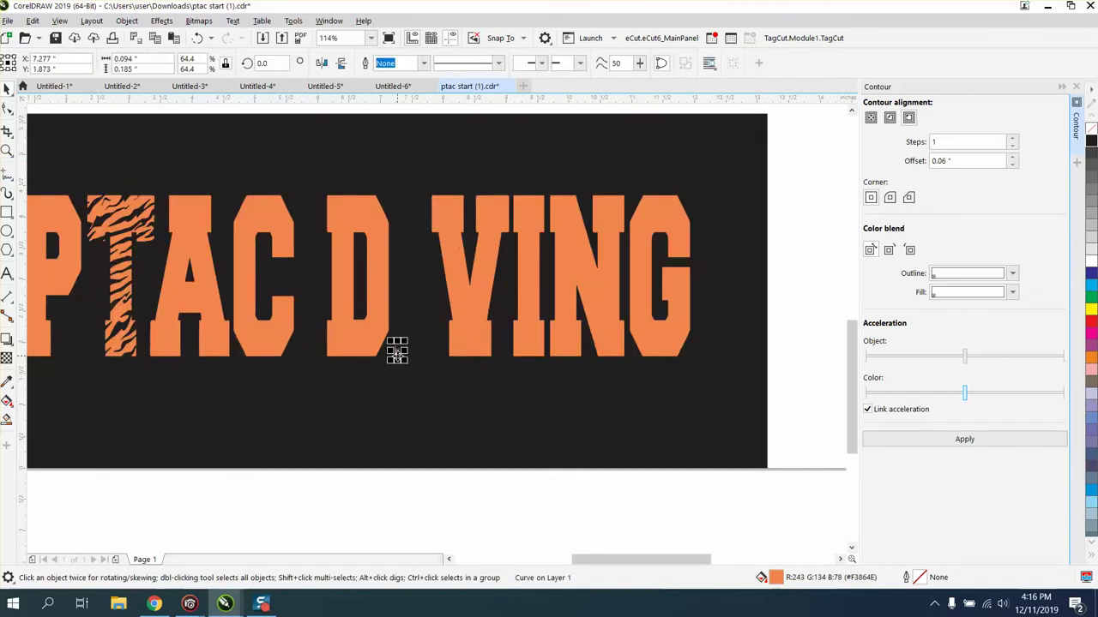
key(Down)
key(Down)
key(Down)
key(Down)
key(Down)
key(Down)
key(Down)
key(Down)
key(Down)
key(Down)
scroll(398, 352, down, 2)
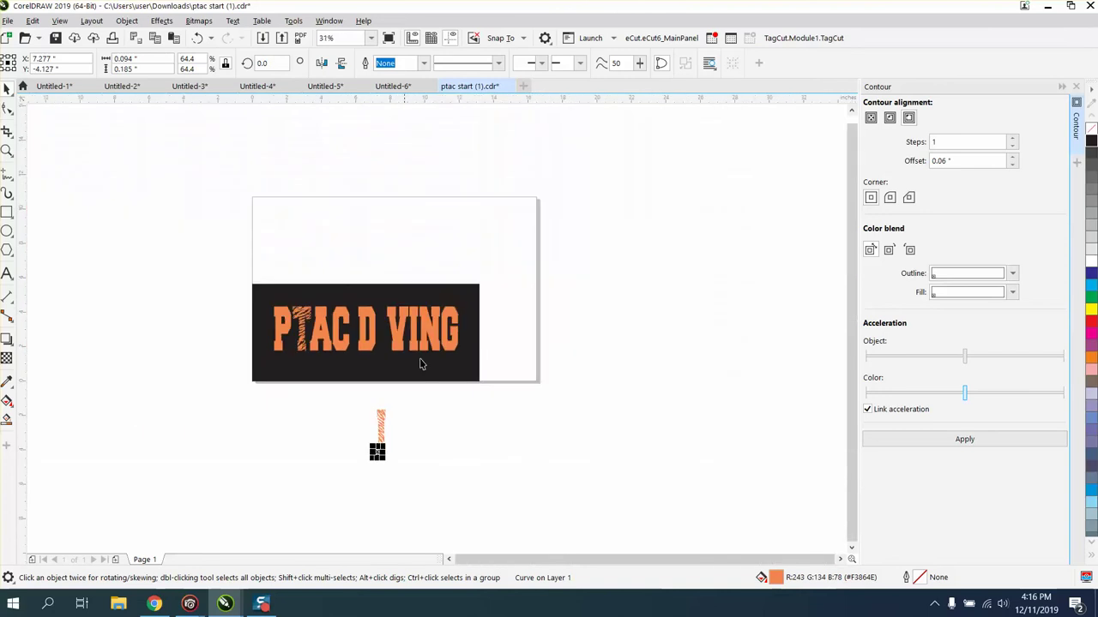
click(421, 415)
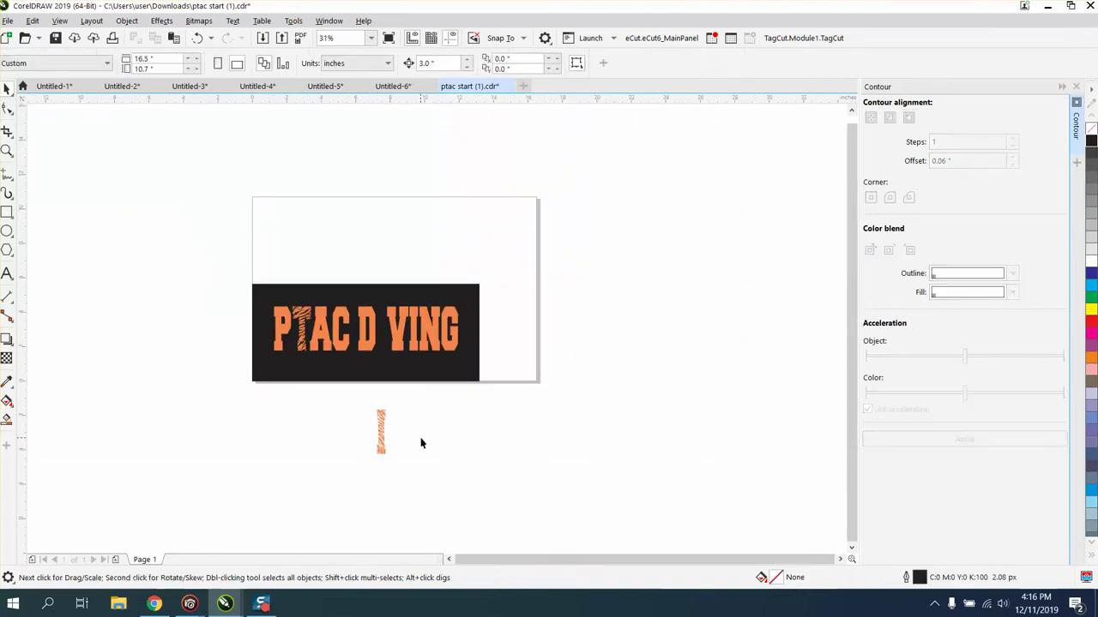
- Drag the solid orange I down beside the striped I below the artwork
click(415, 351)
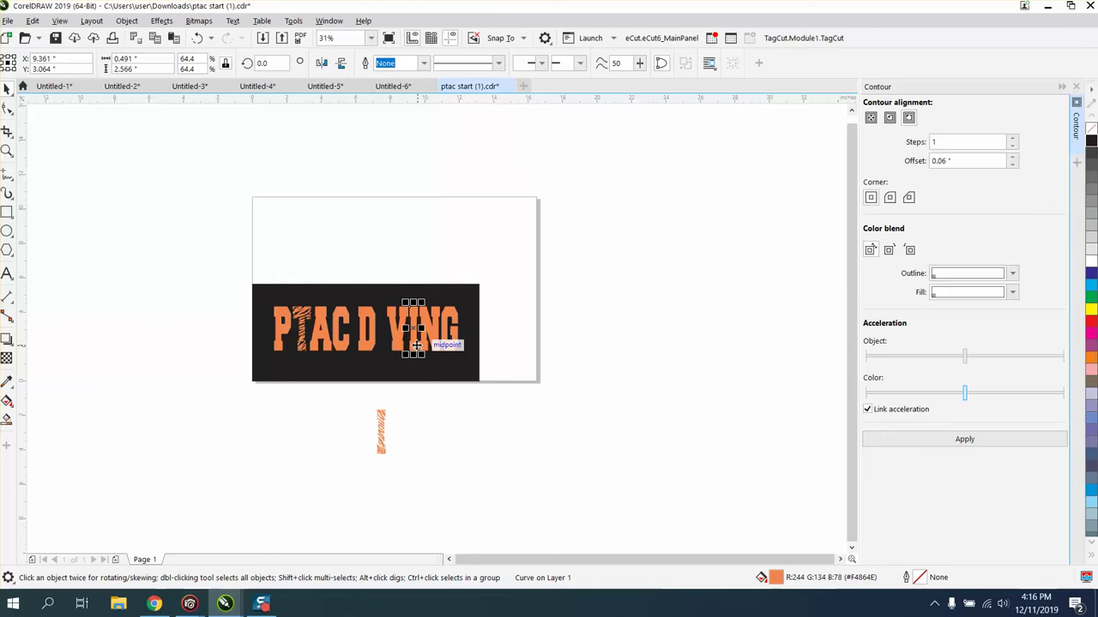
drag(416, 345, 415, 447)
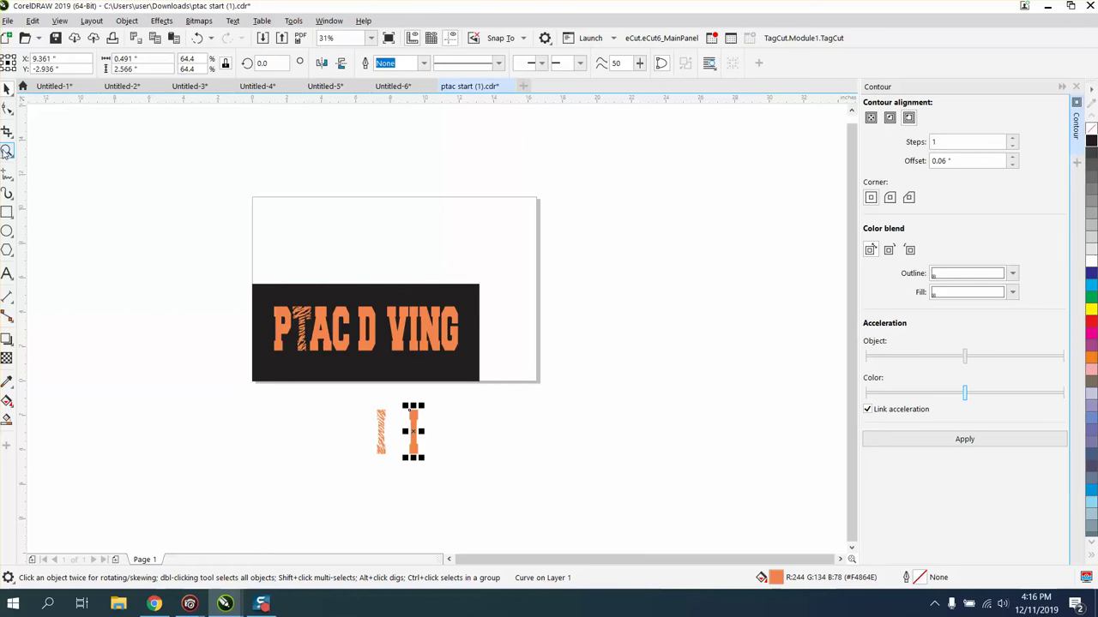
click(7, 150)
- Zoom in on the two I shapes and select all eleven pieces of the striped I
drag(546, 487, 343, 377)
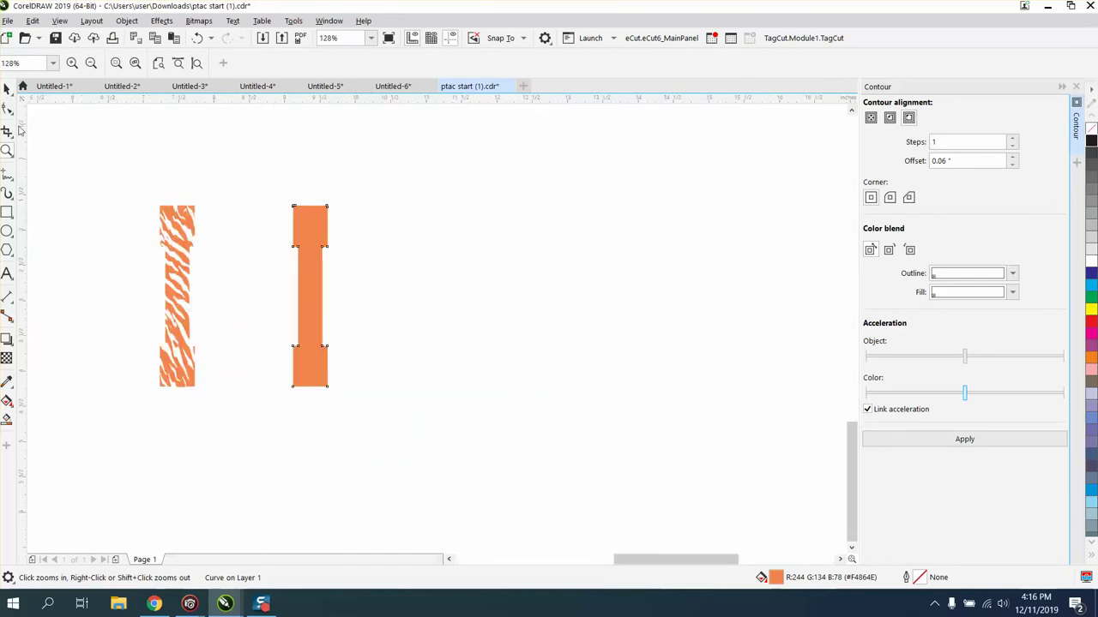
click(7, 89)
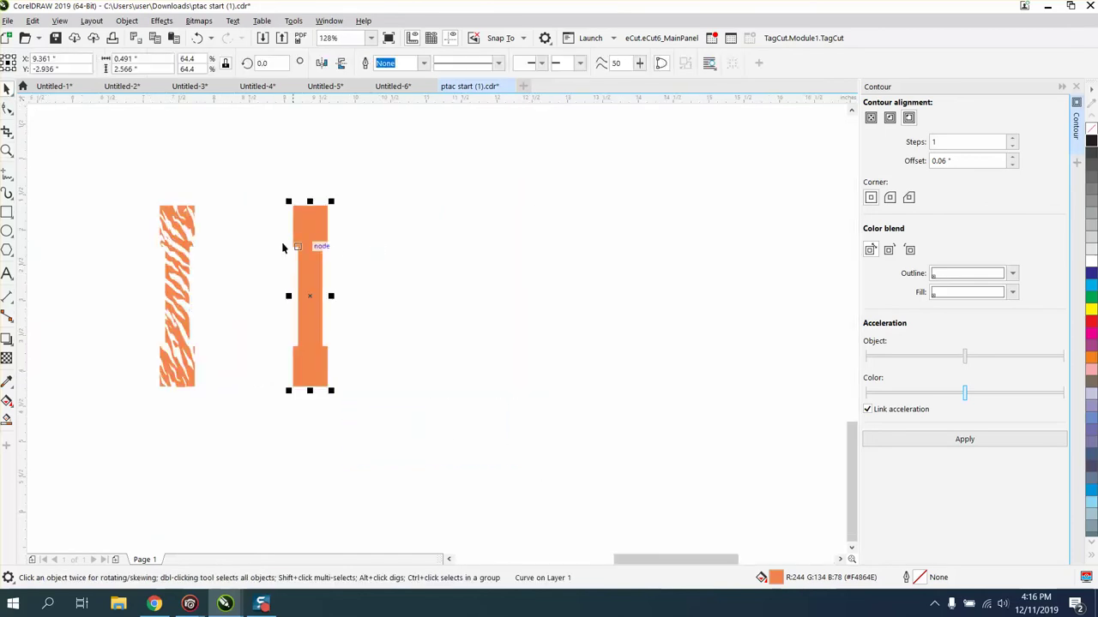
drag(214, 370, 51, 164)
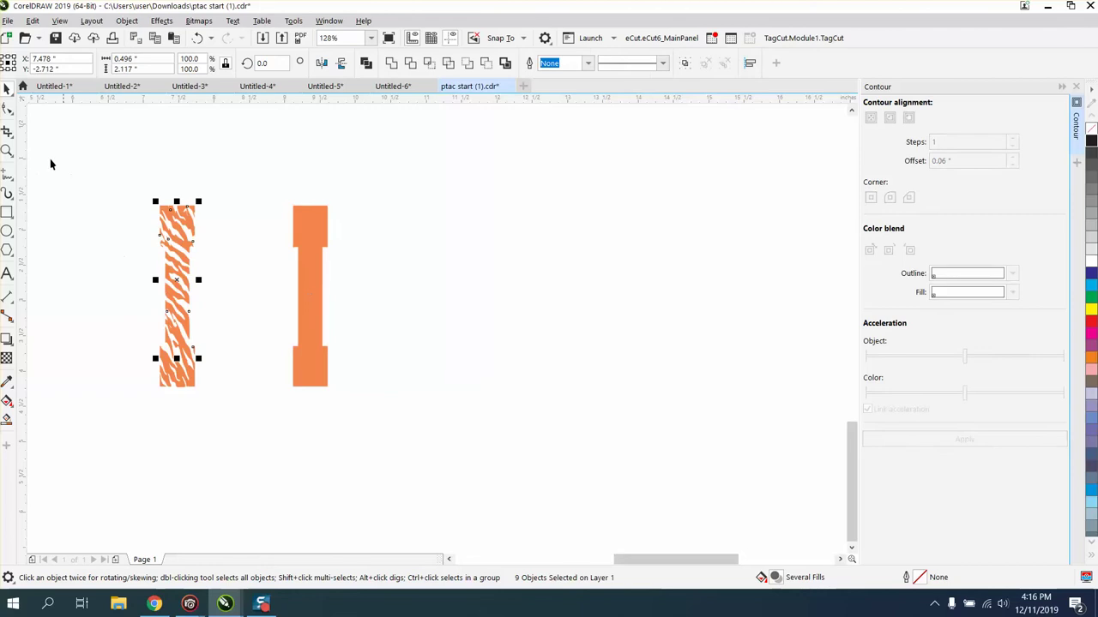
drag(133, 180, 130, 260)
drag(258, 436, 260, 437)
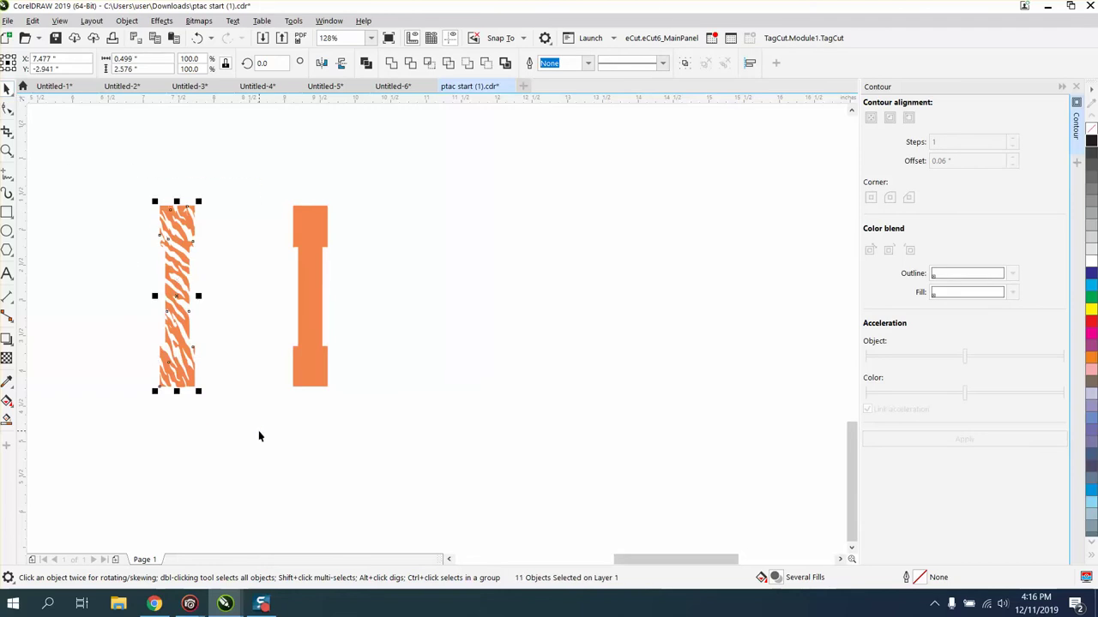
- Group the striped I's eleven pieces and apply a 0.06 inch contour
click(126, 20)
mouse_move(145, 255)
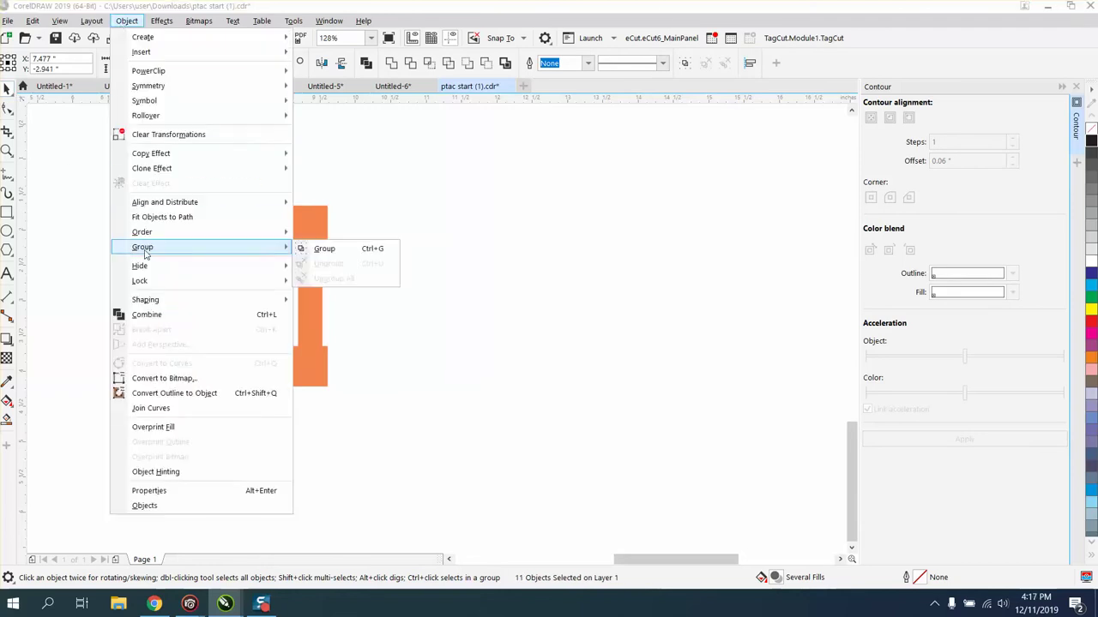
click(323, 250)
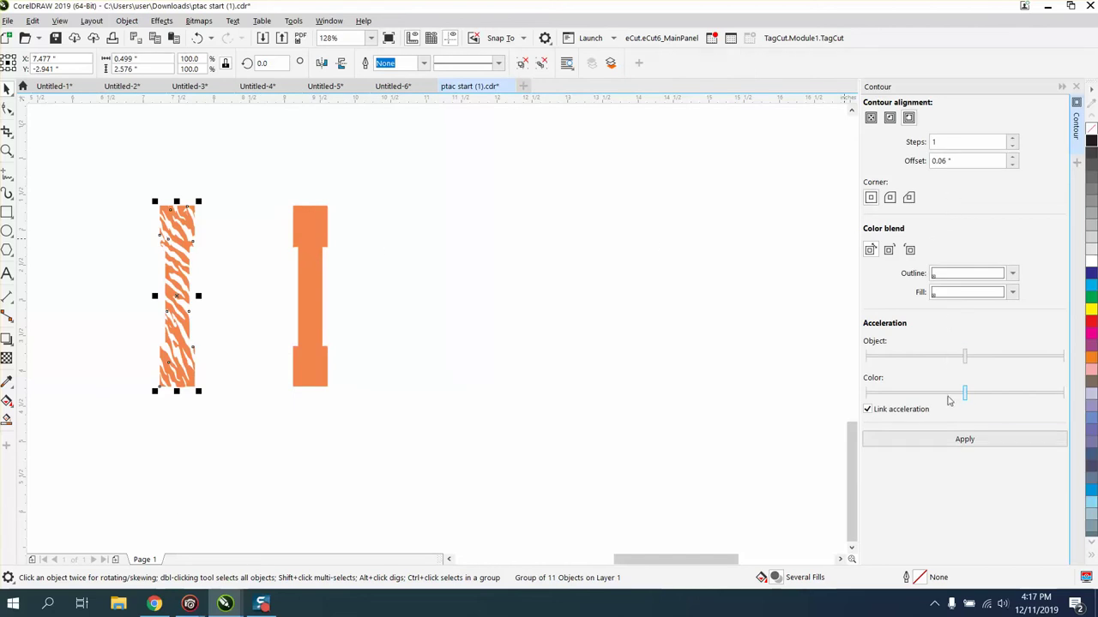
click(893, 440)
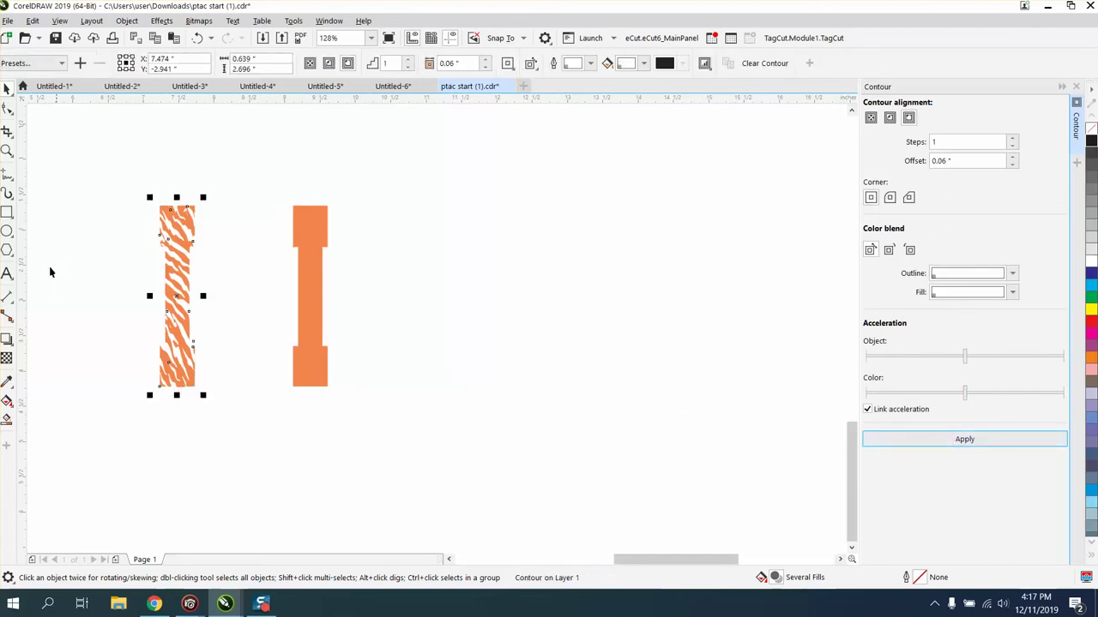
click(6, 193)
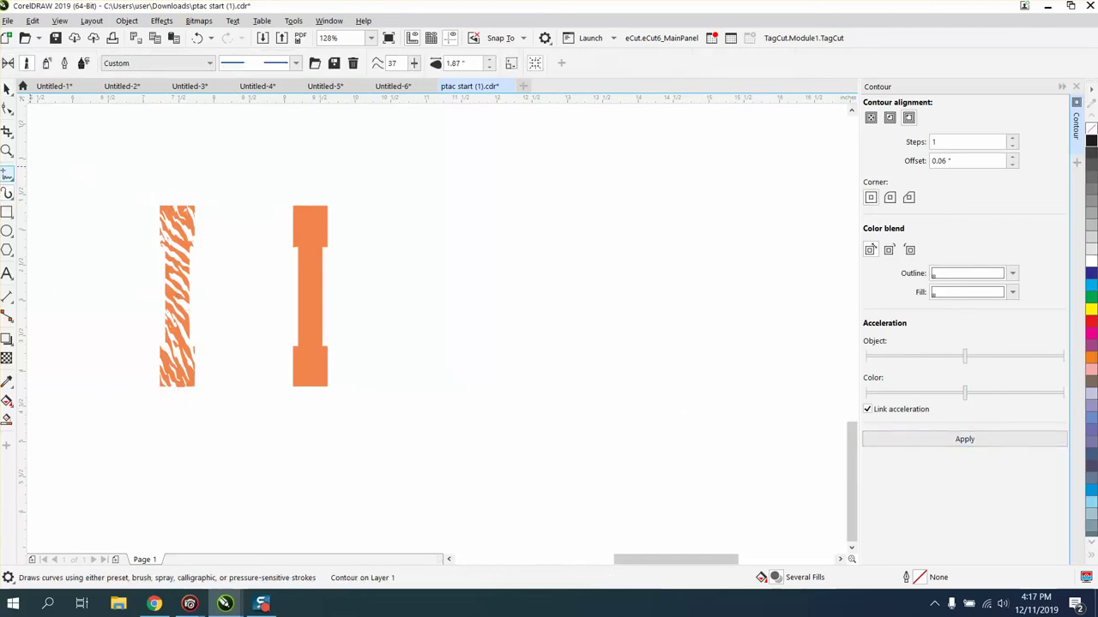
- Draw a rectangle around both I shapes, fill it black, and send it to the back
click(7, 212)
drag(84, 194, 424, 436)
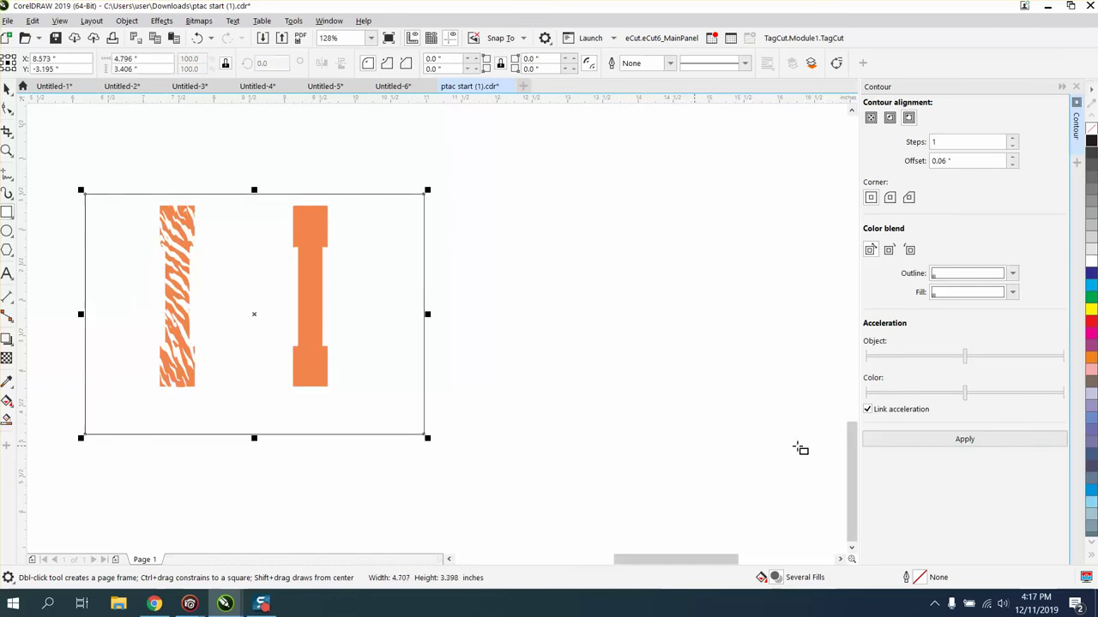
click(1090, 143)
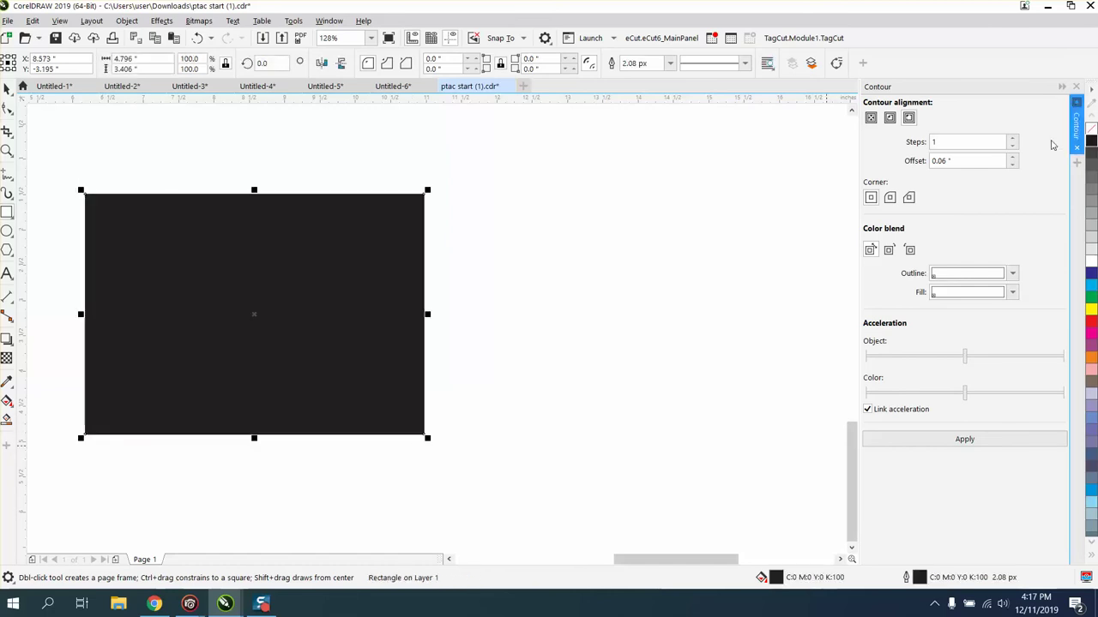
click(126, 20)
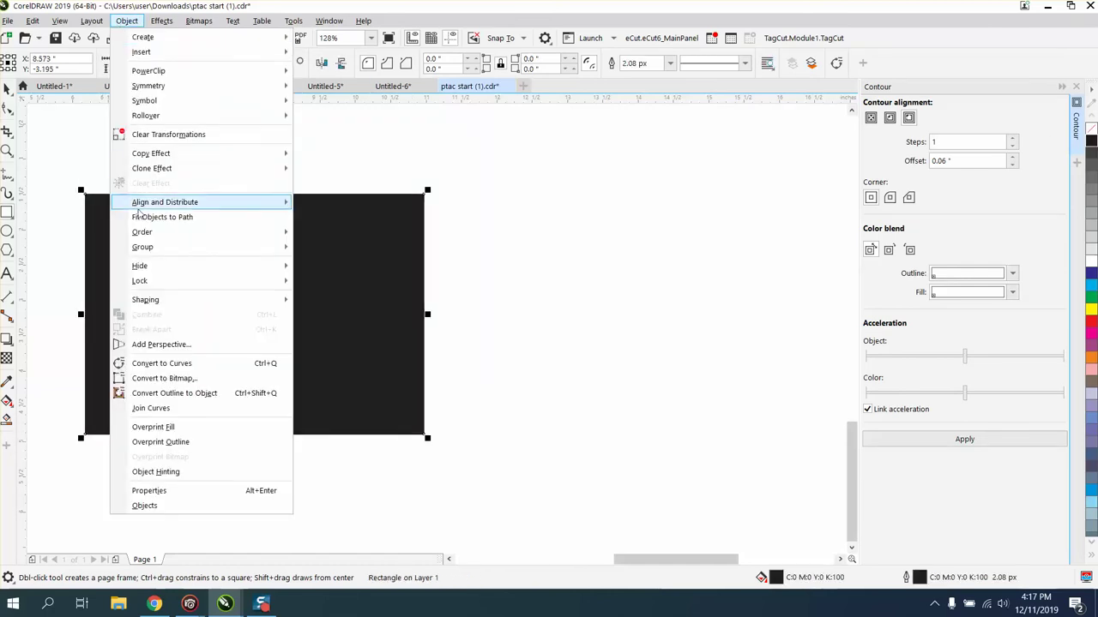
mouse_move(274, 232)
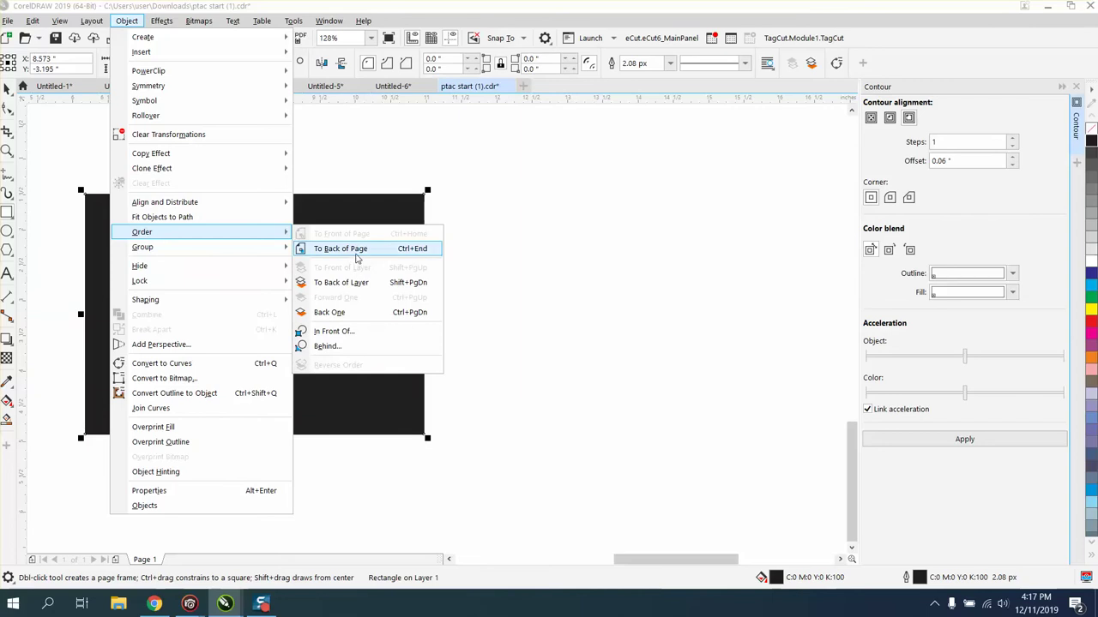
click(348, 248)
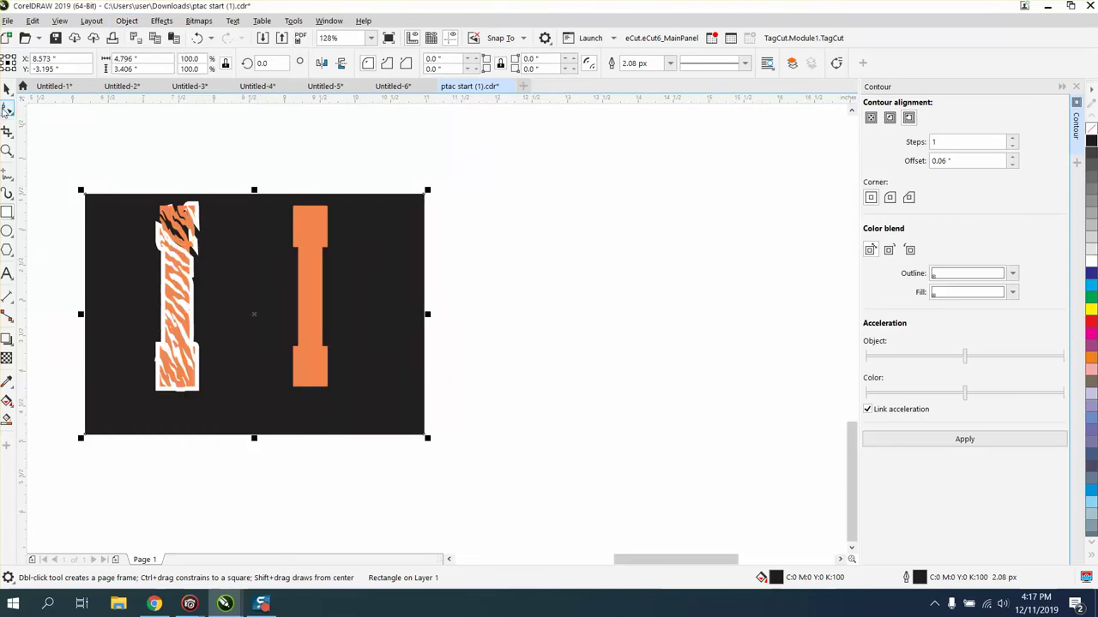
- Undo the ordering change and the rectangle until the black rectangle is gone
click(198, 39)
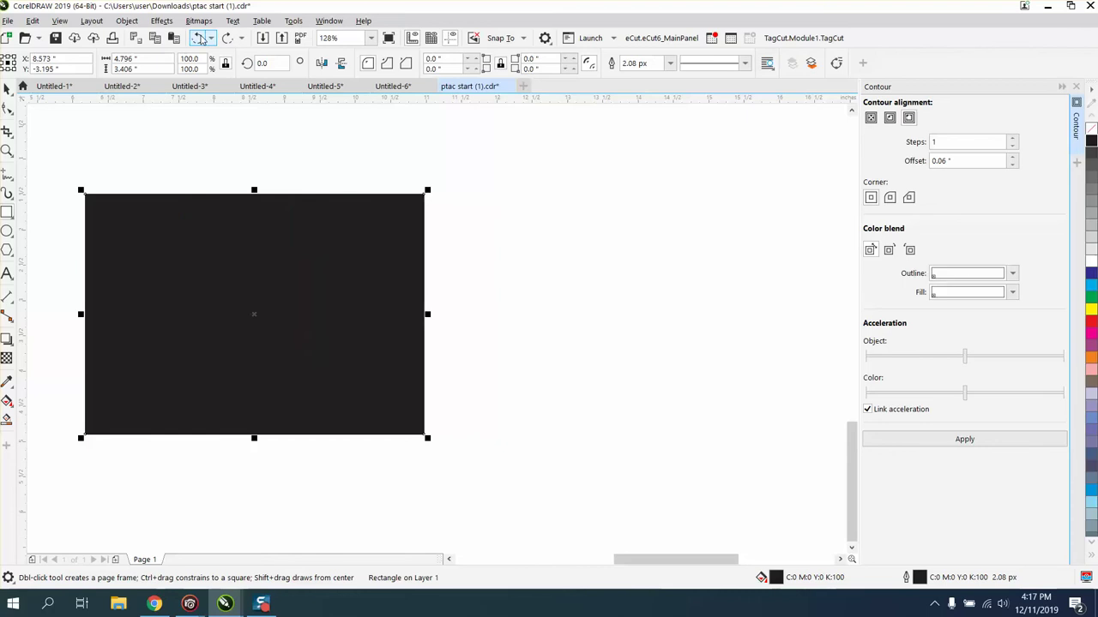
click(198, 38)
key(Escape)
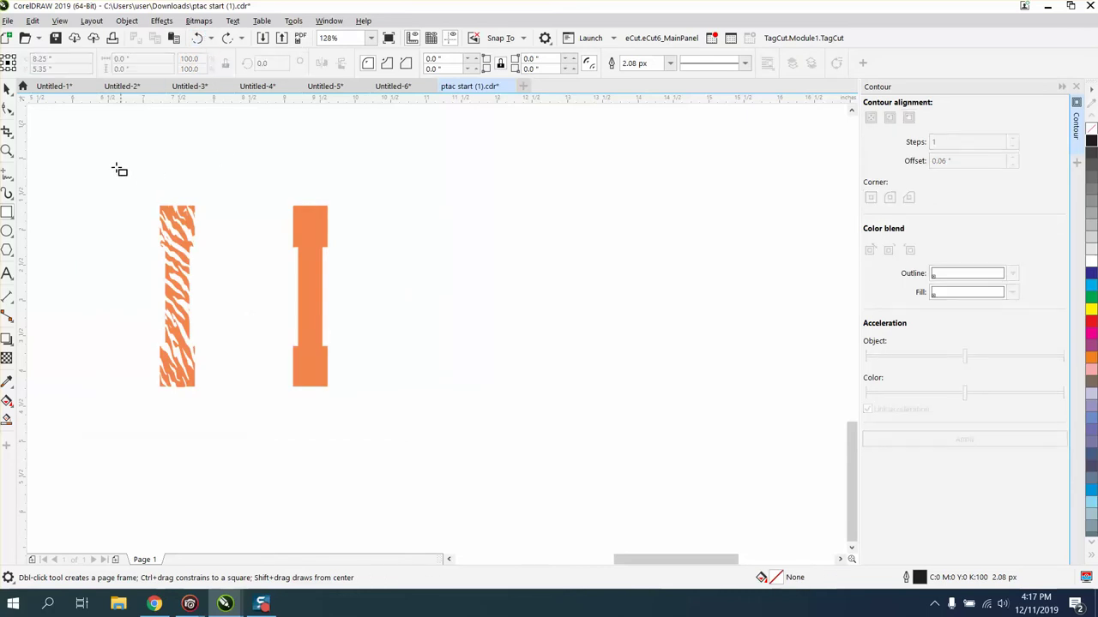
- Draw a new black rectangle around both I shapes and send it to the back of the page
drag(93, 165, 540, 436)
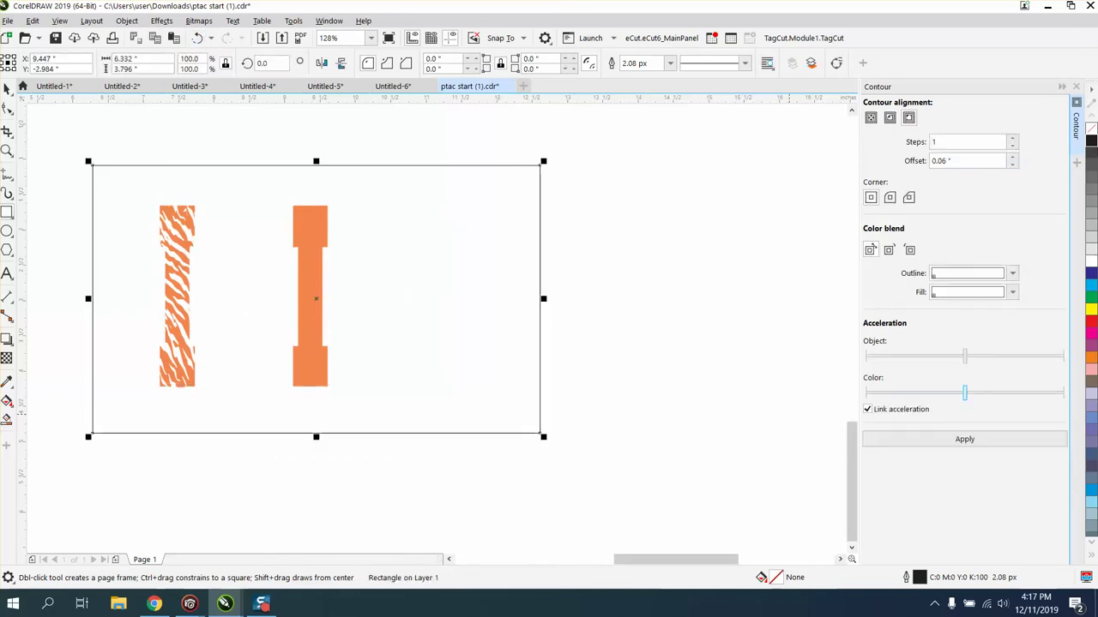
click(1091, 140)
click(127, 21)
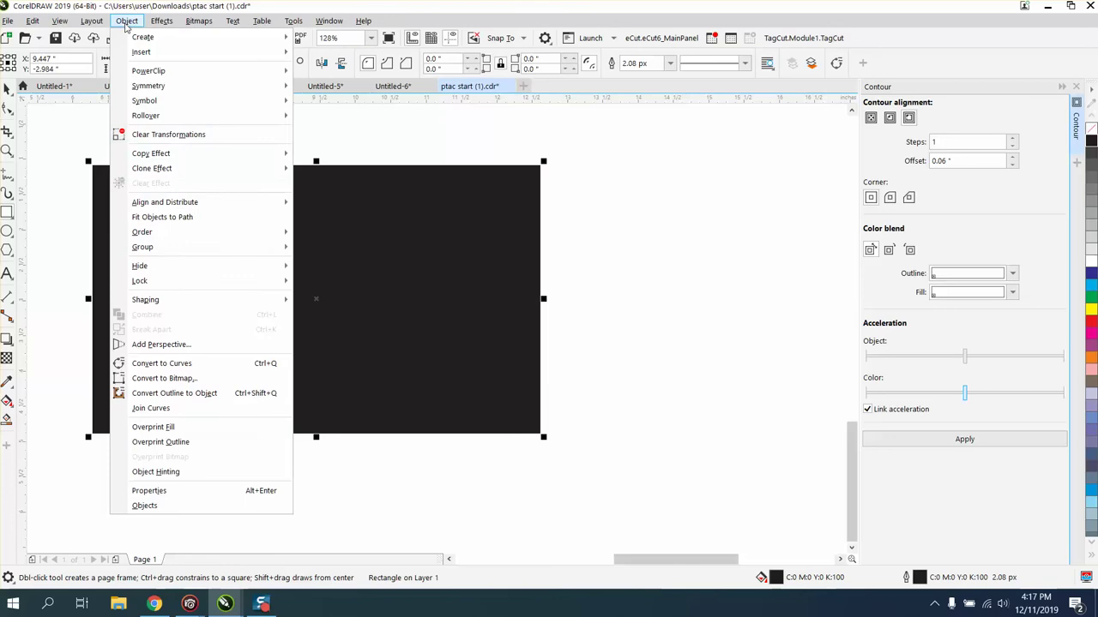
mouse_move(152, 233)
click(318, 248)
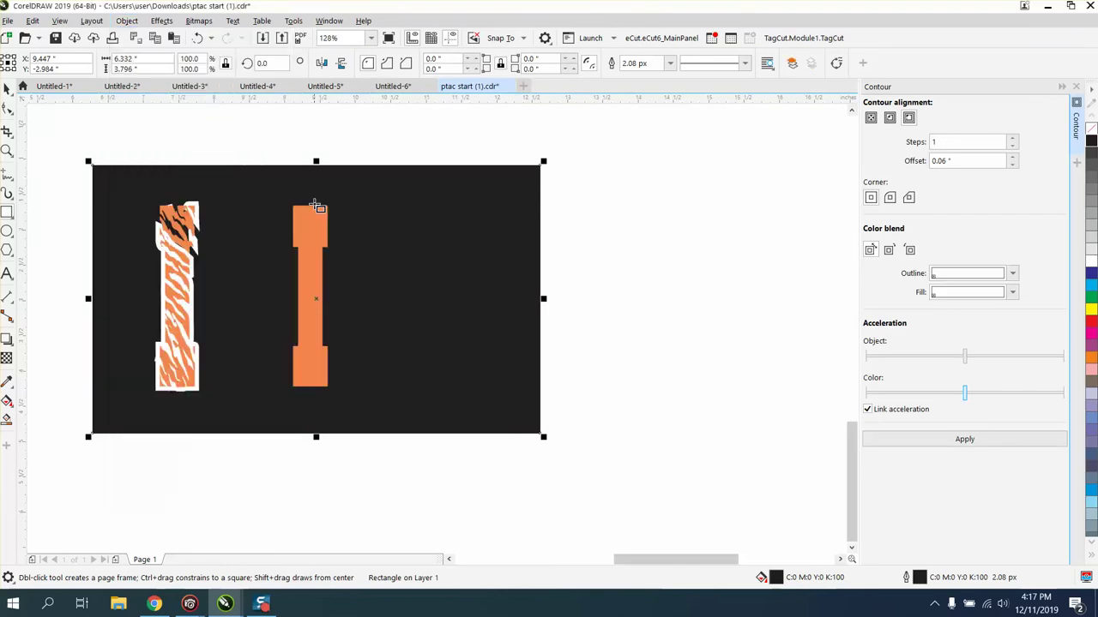
- Give the plain orange I a white 0.06 inch contour outline
click(7, 89)
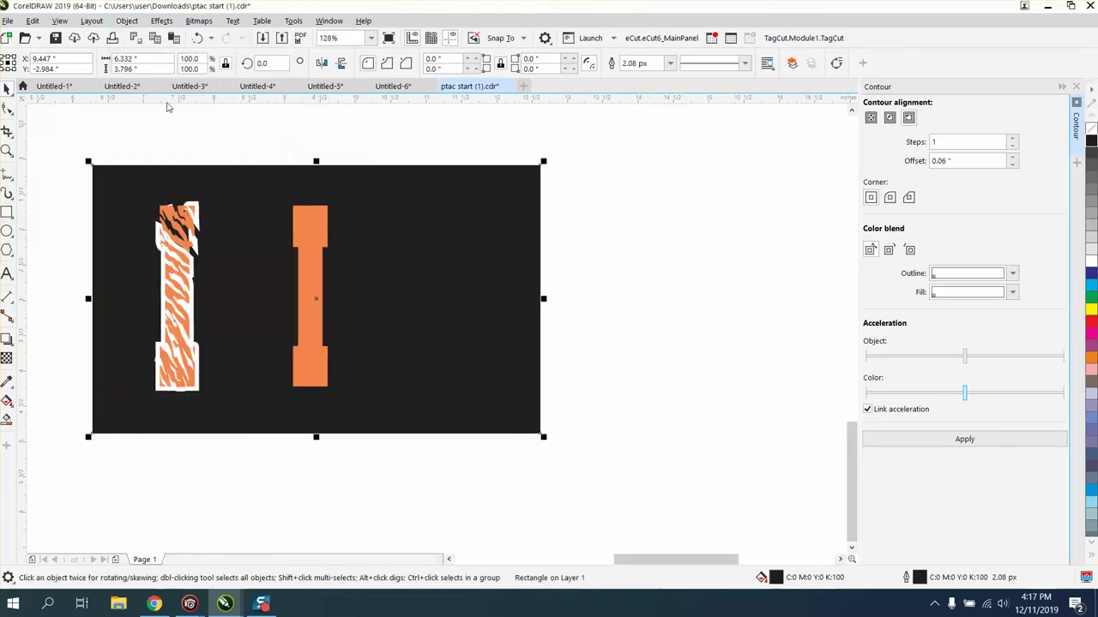
click(314, 242)
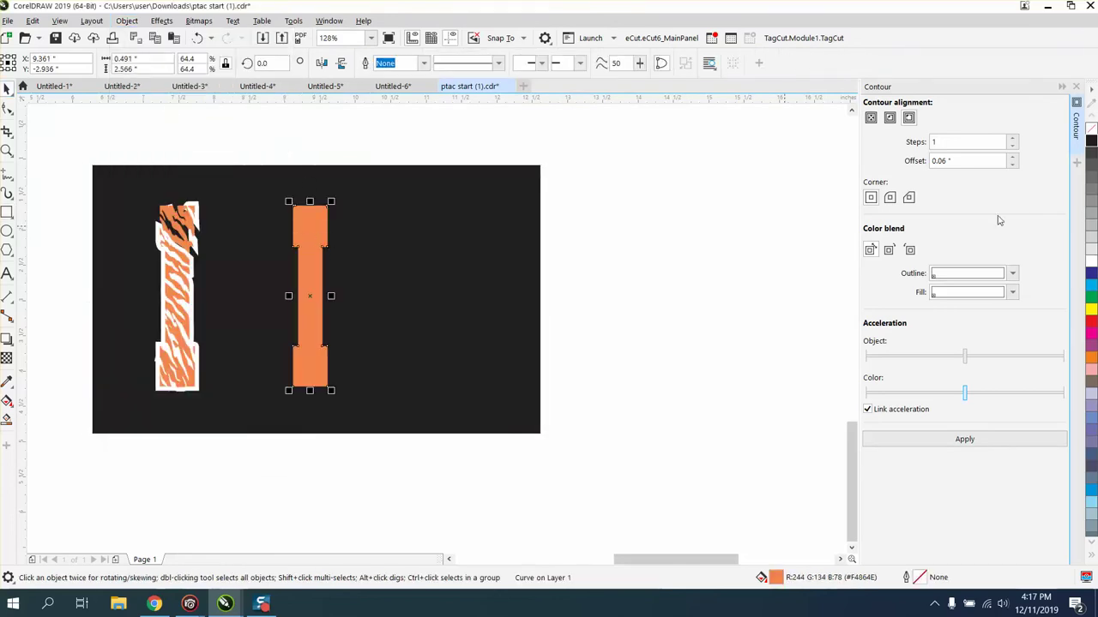
click(968, 444)
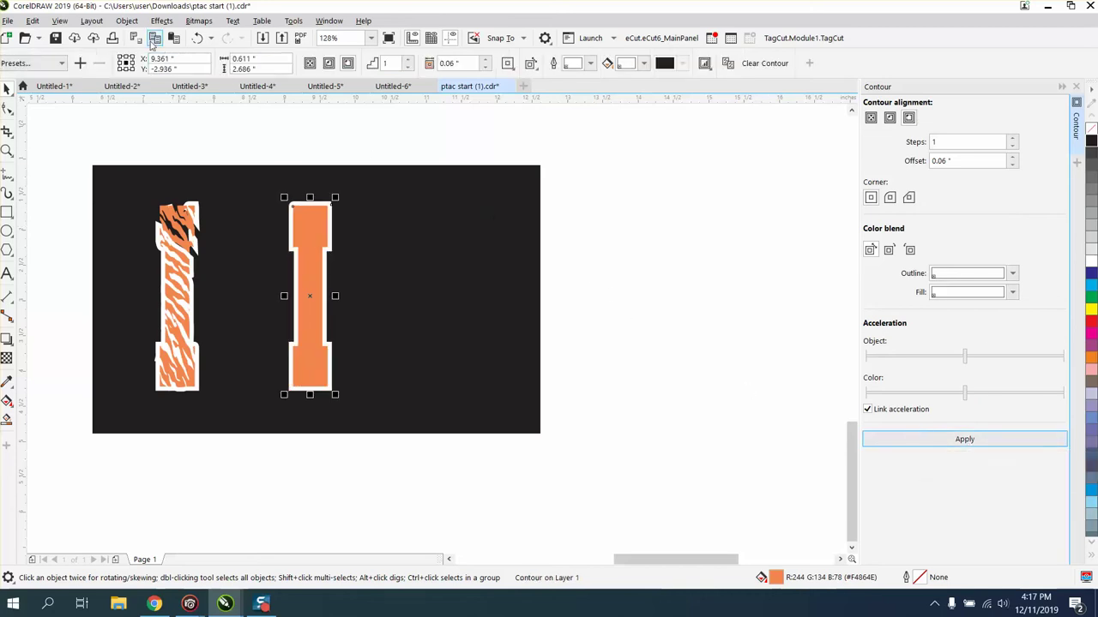
- Break the orange I's contour apart and move the orange I right, off its white outline
click(126, 21)
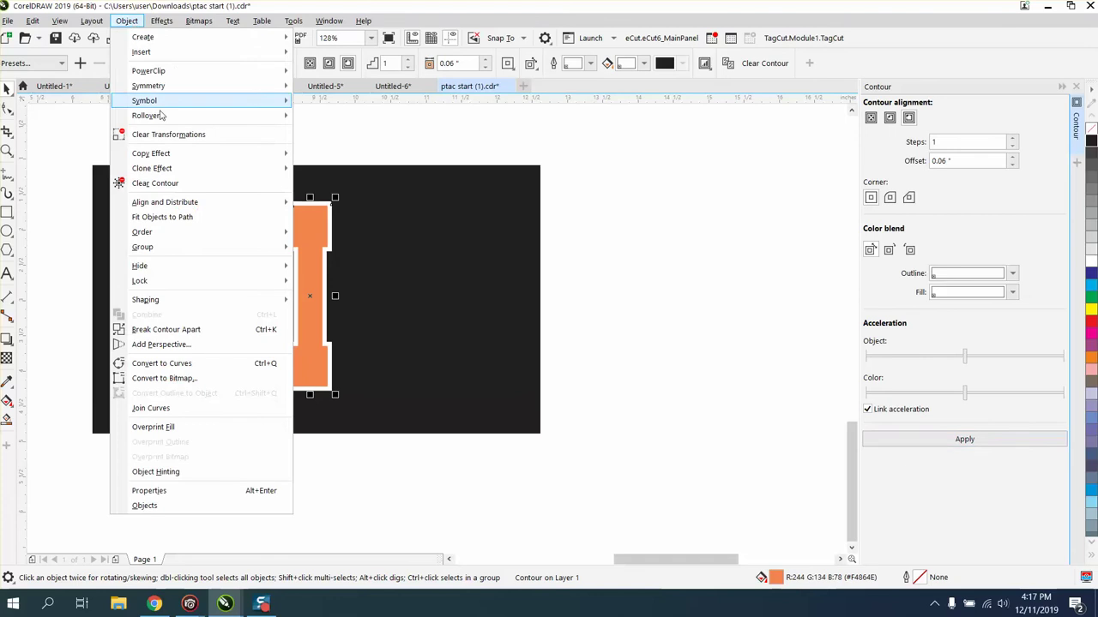
click(187, 329)
click(238, 155)
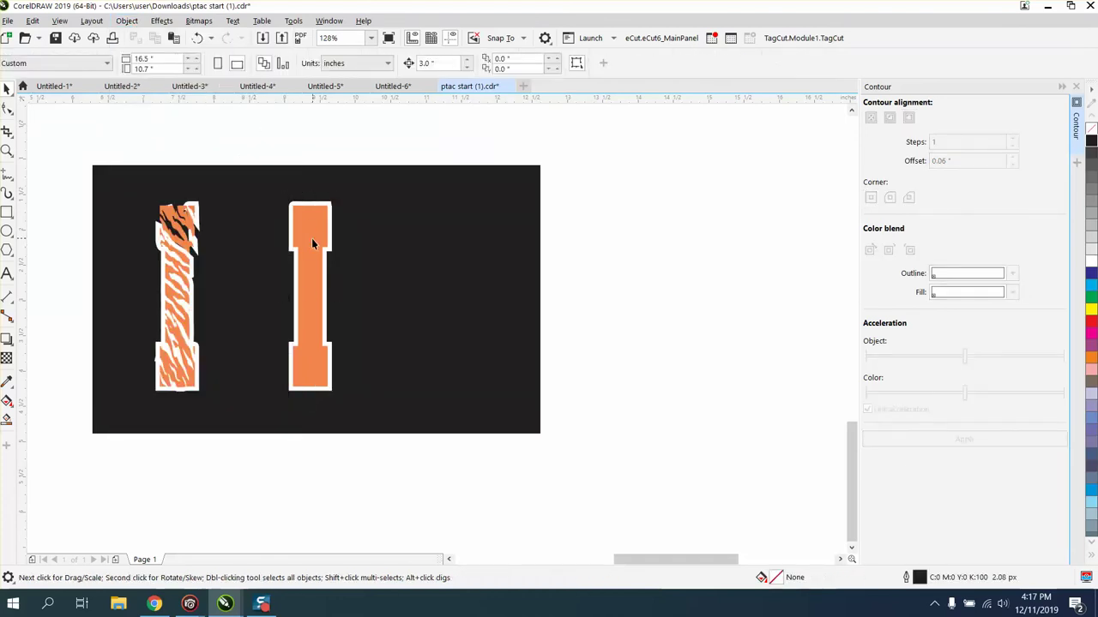
drag(314, 245, 481, 238)
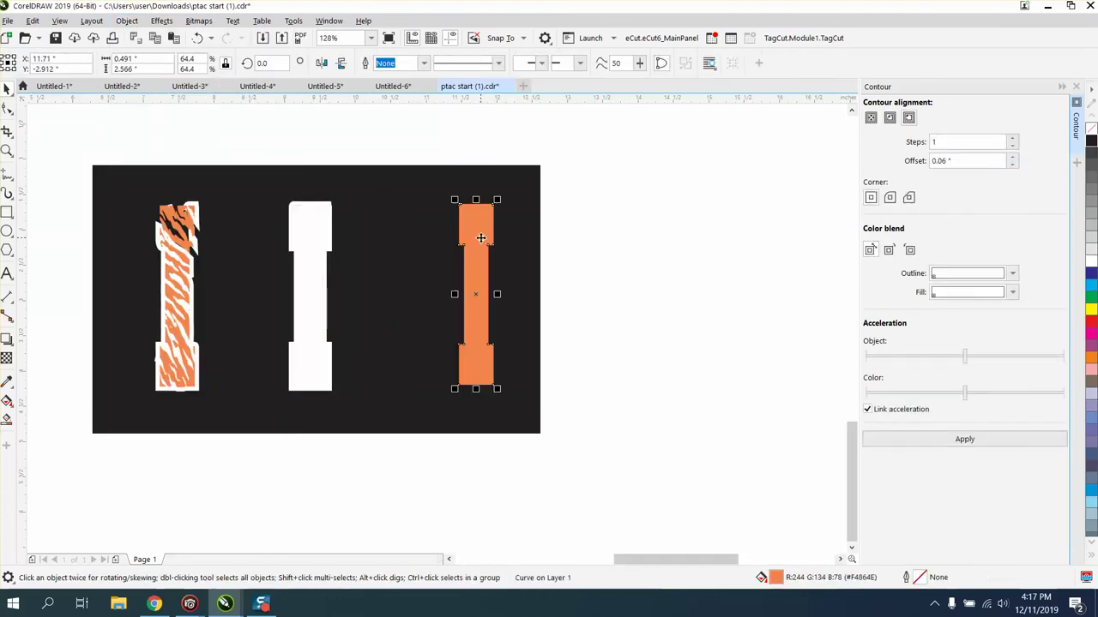
- Shift the tiger-striped I slightly right and break its contour apart as well
click(194, 232)
drag(211, 230, 249, 232)
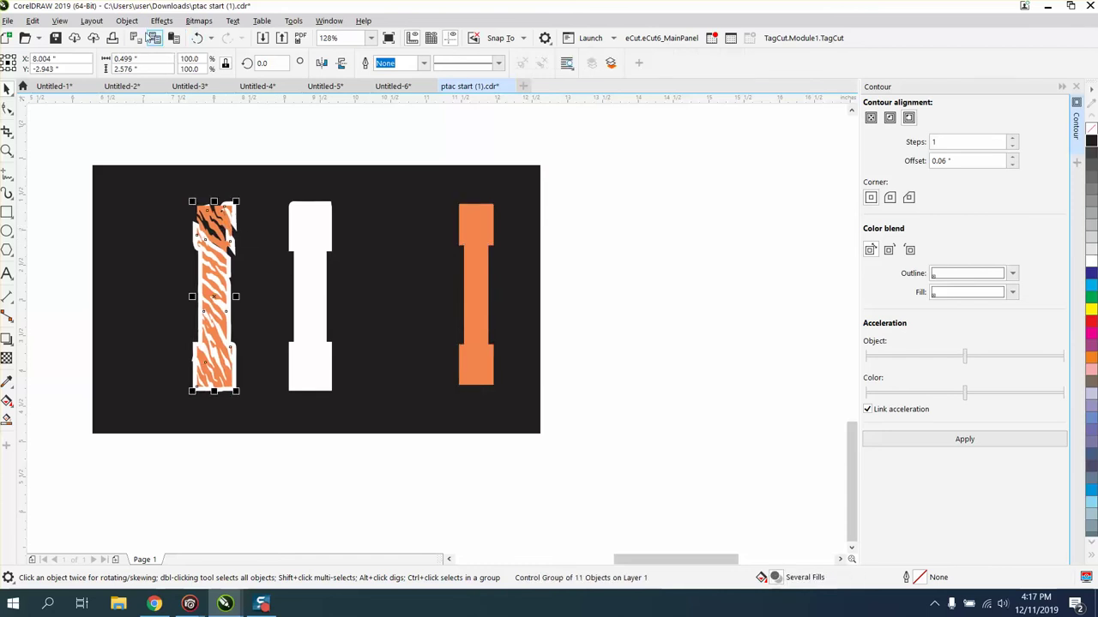
click(194, 202)
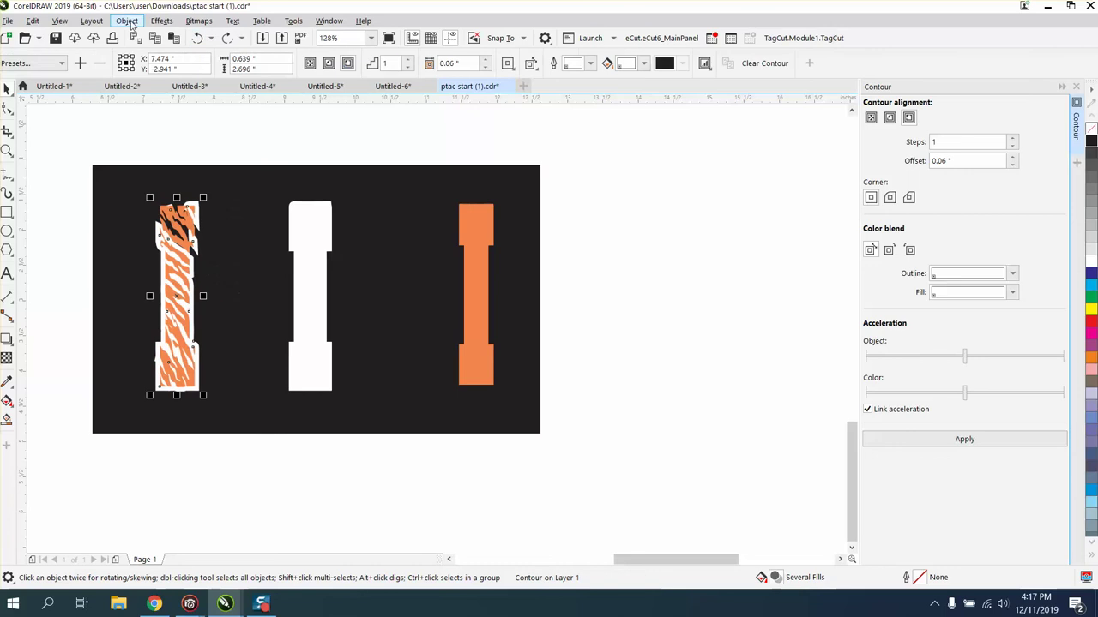
click(126, 21)
click(163, 329)
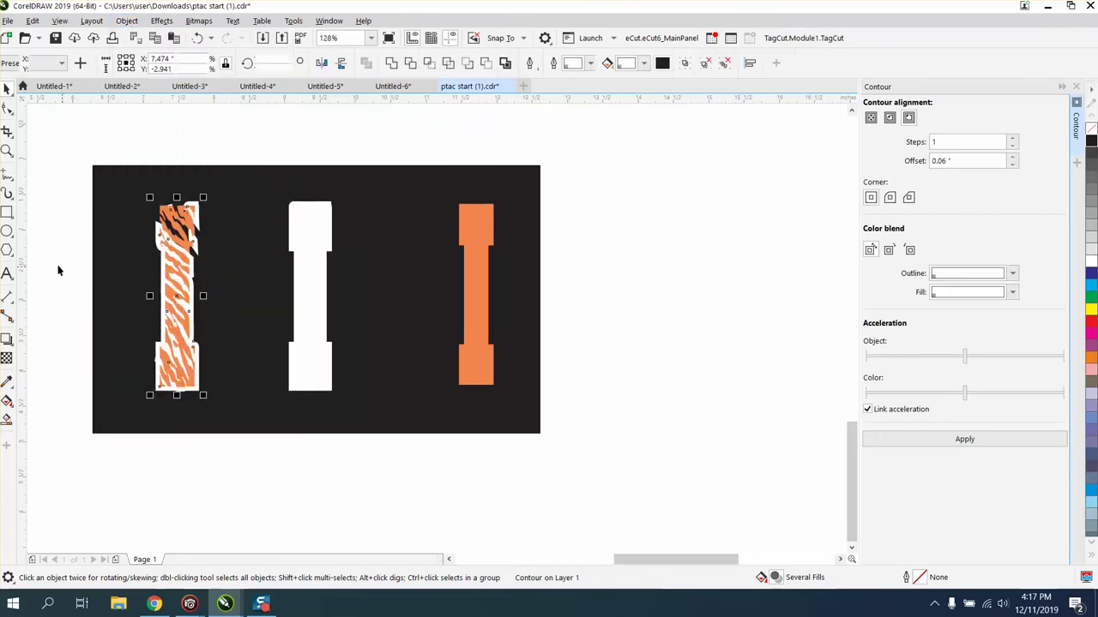
- Lay the tiger-striped I on the middle white I, lower the black rectangle, and select the pair
drag(185, 220, 319, 226)
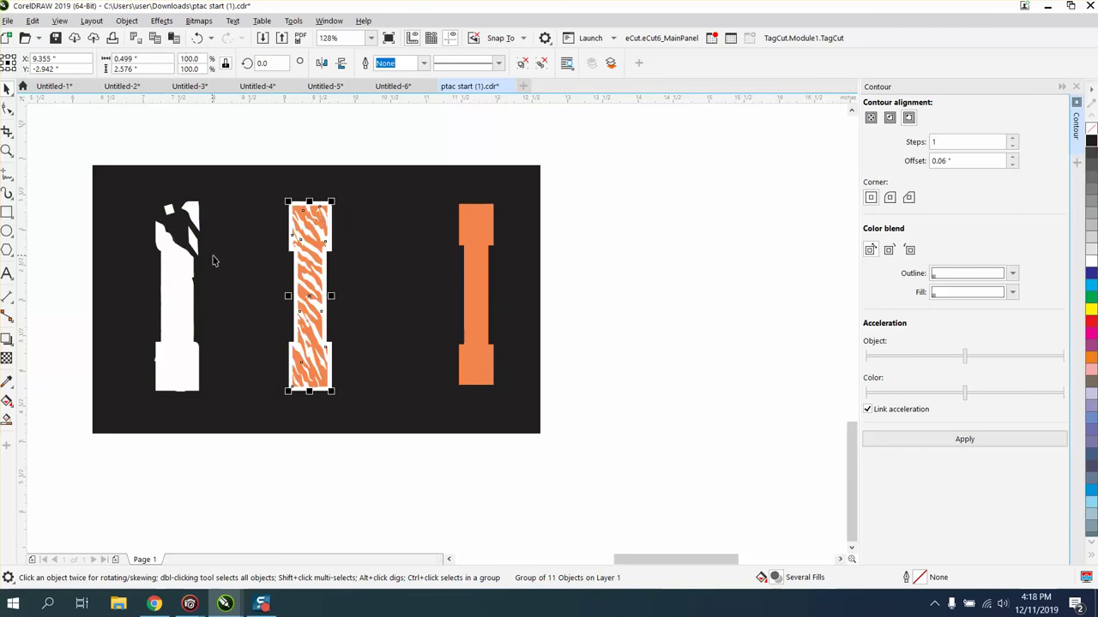
drag(249, 174, 306, 227)
drag(265, 139, 373, 440)
- Group the tiger I with its white outline and drop it into the gap in D VING
key(ctrl+g)
scroll(375, 438, down, 2)
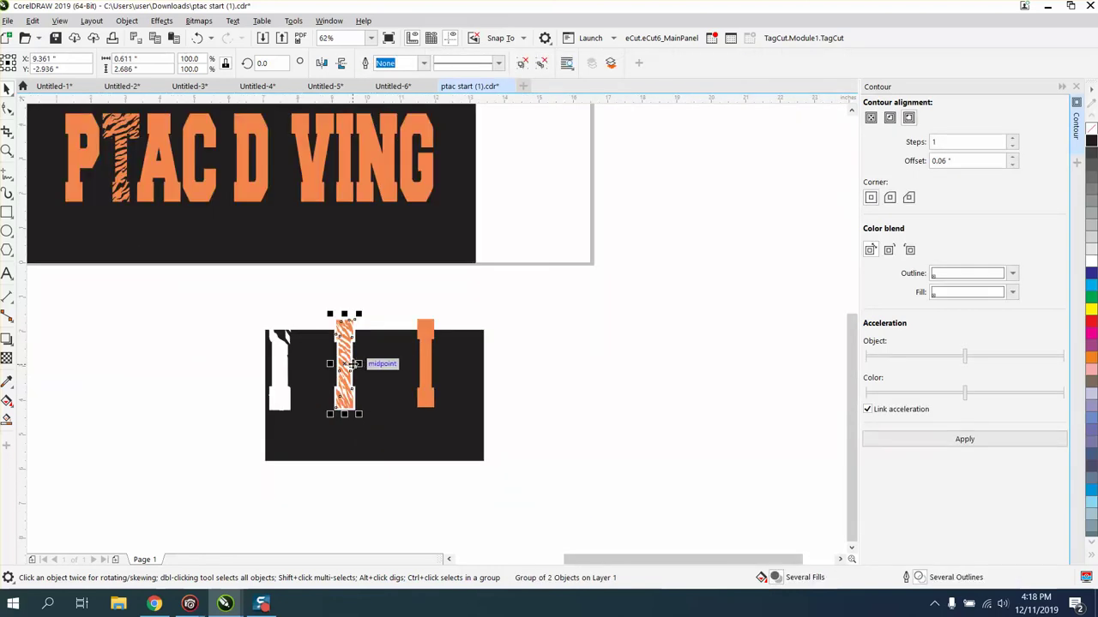
drag(353, 364, 283, 373)
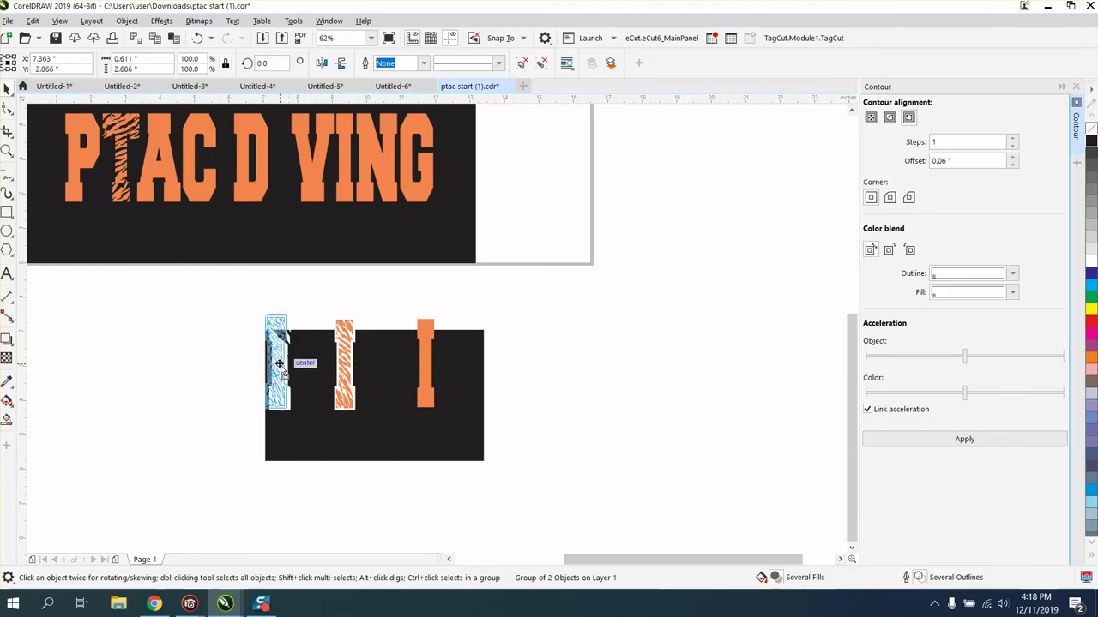
drag(279, 364, 286, 170)
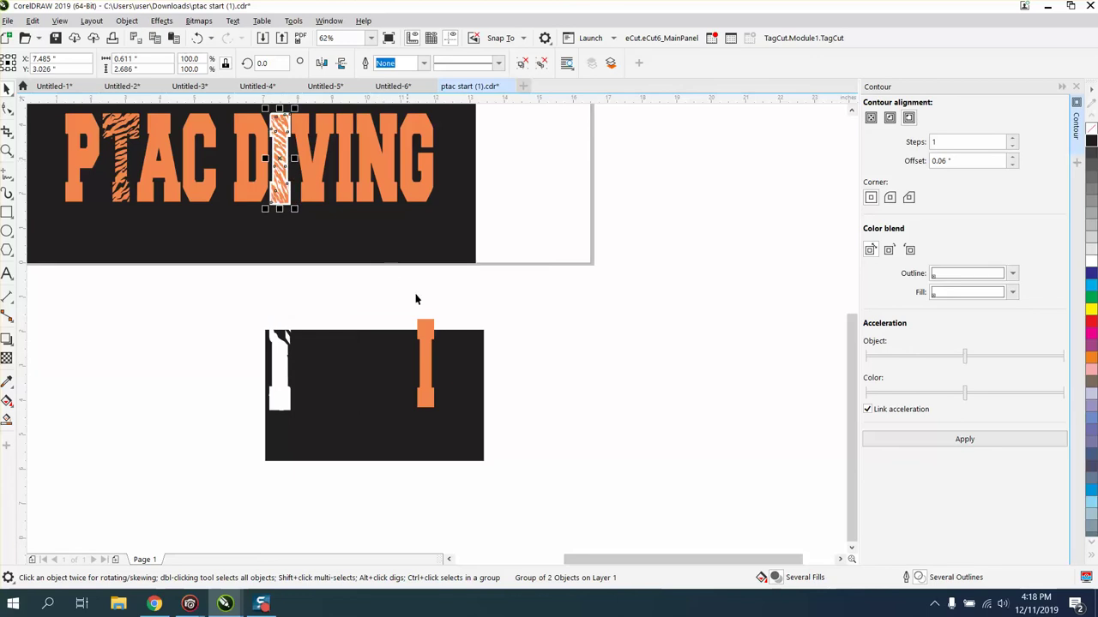
- Zoom in on the PTAC DIVING artwork and marquee-select all ten pieces of the tiger-striped T
scroll(457, 352, down, 1)
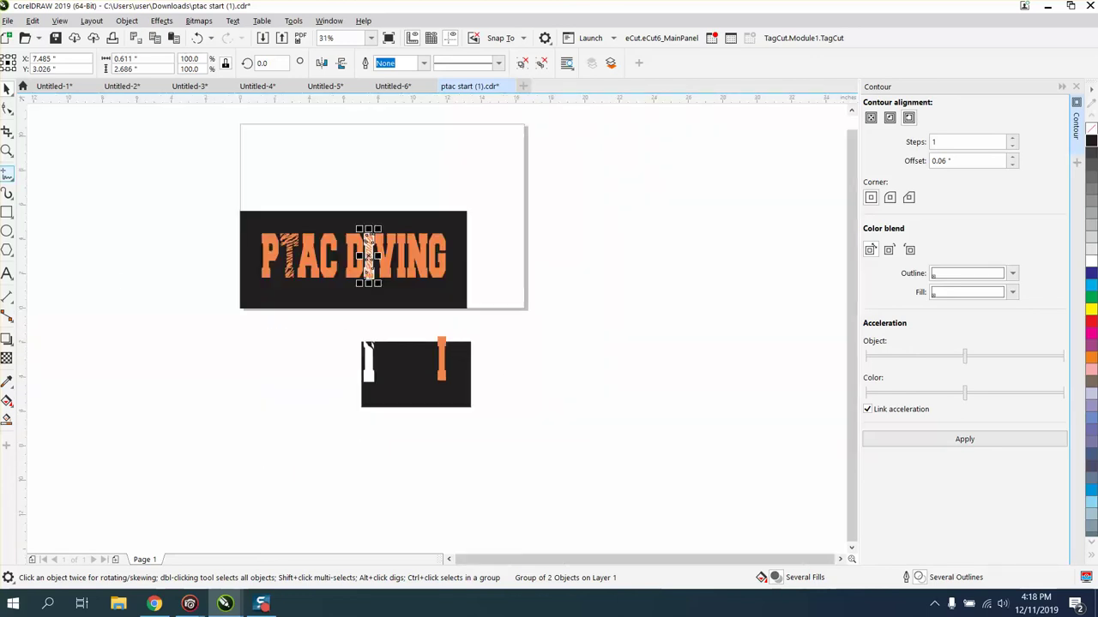
click(7, 150)
drag(257, 206, 506, 296)
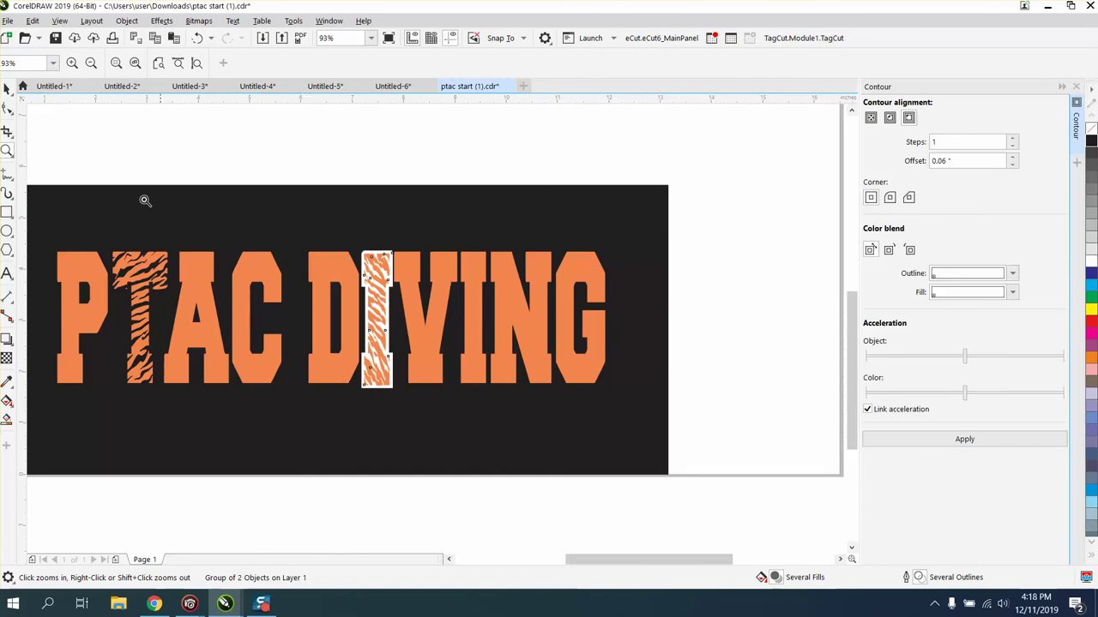
click(7, 89)
click(142, 270)
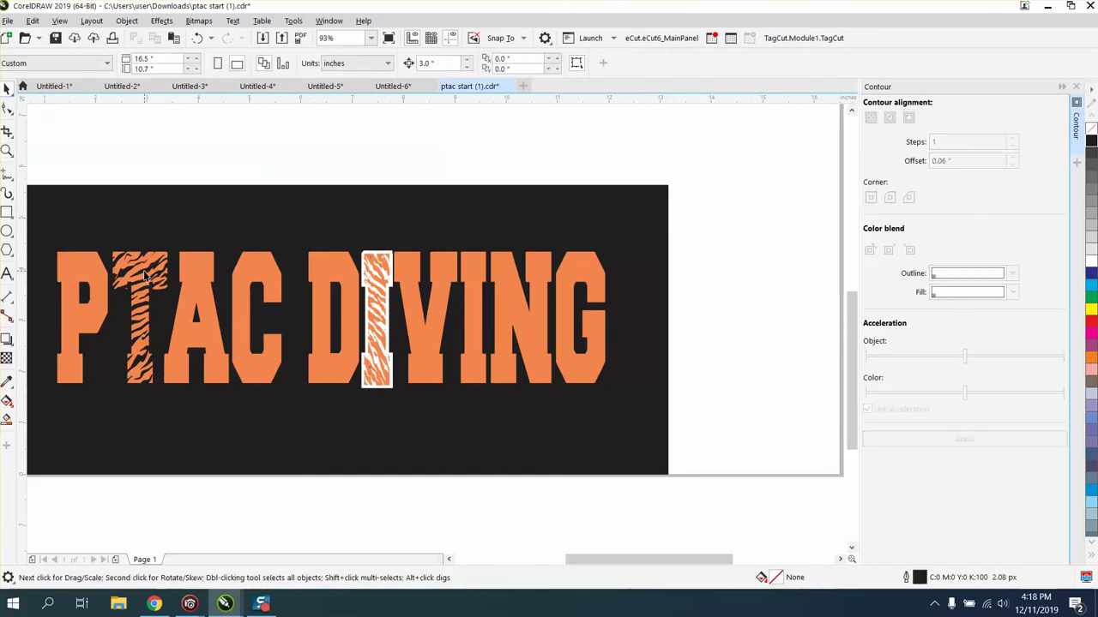
ctrl+click(142, 270)
drag(98, 165, 174, 409)
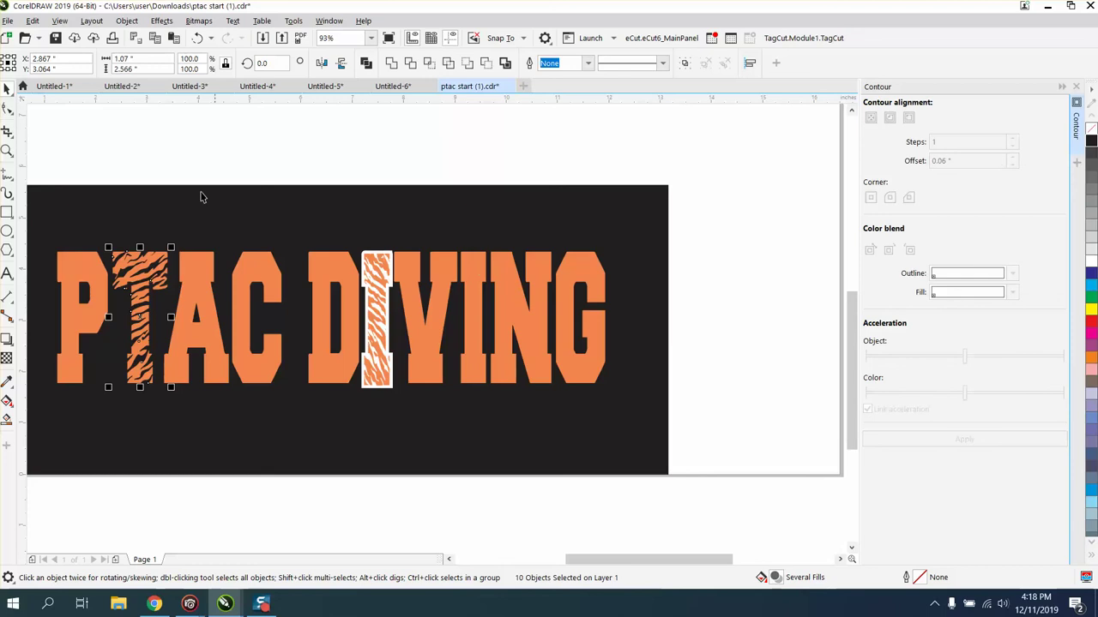
- Group the T's ten pieces and give the group a white 1-step 0.06" contour
click(126, 21)
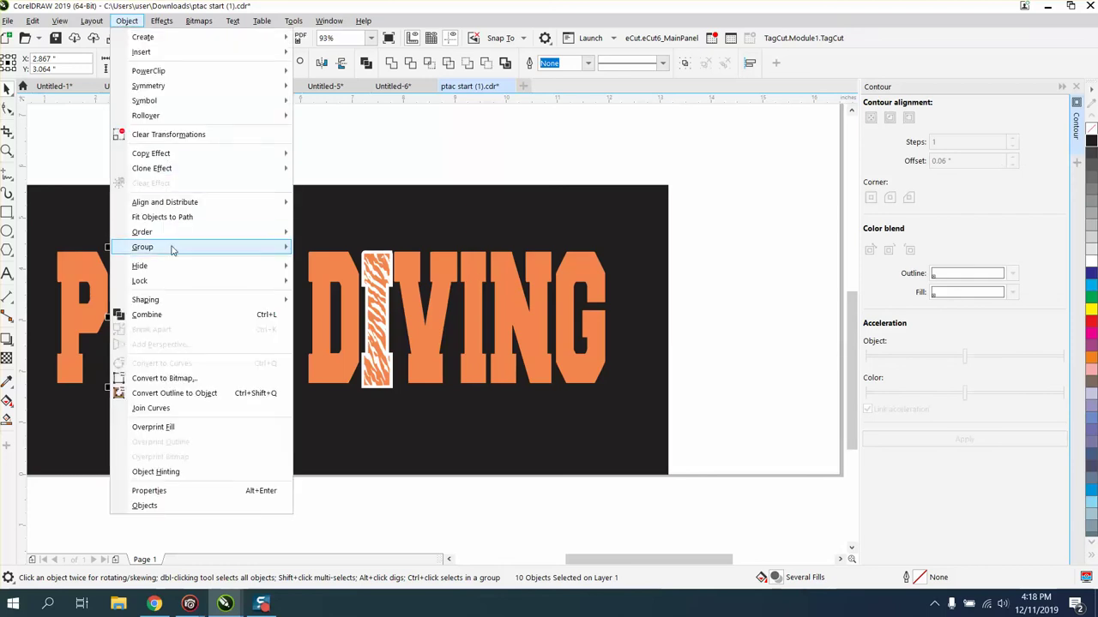
mouse_move(171, 249)
click(330, 250)
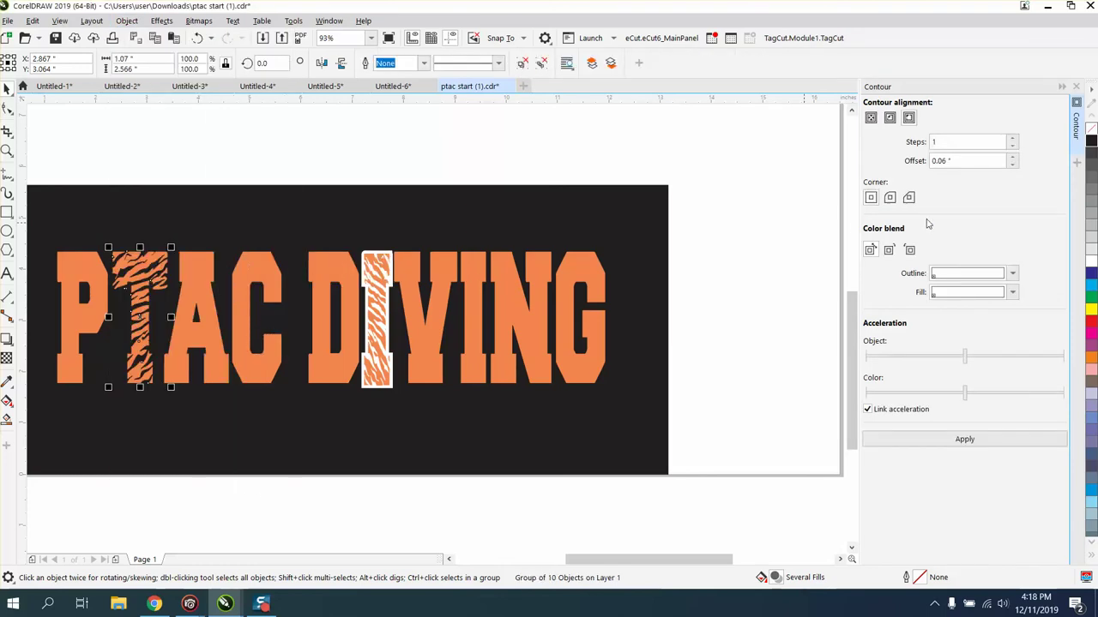
click(962, 441)
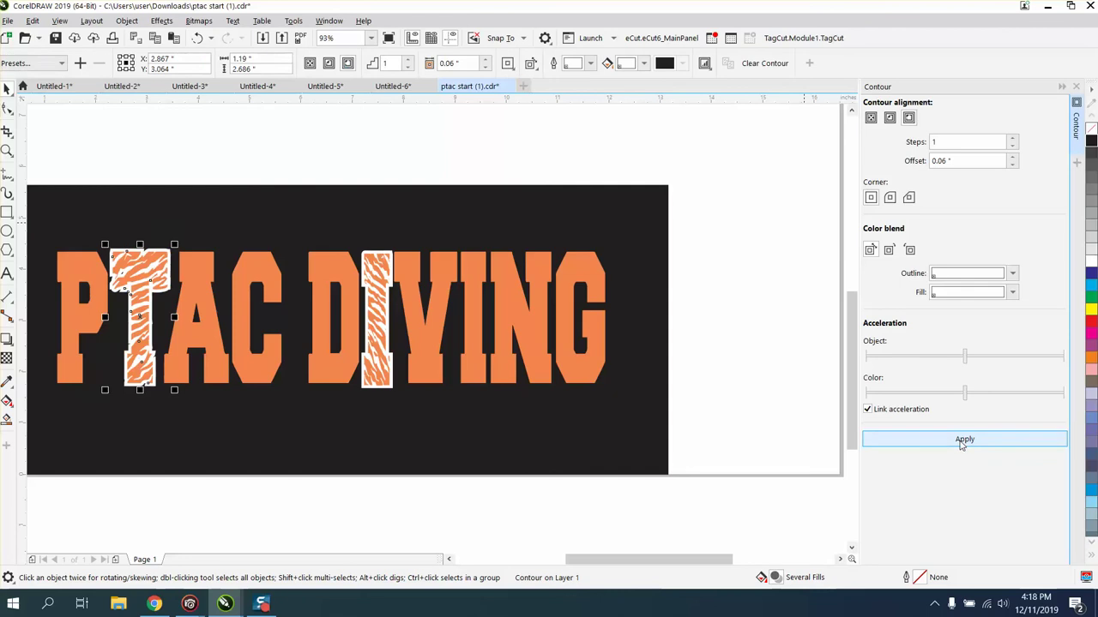
click(9, 150)
drag(90, 248, 267, 353)
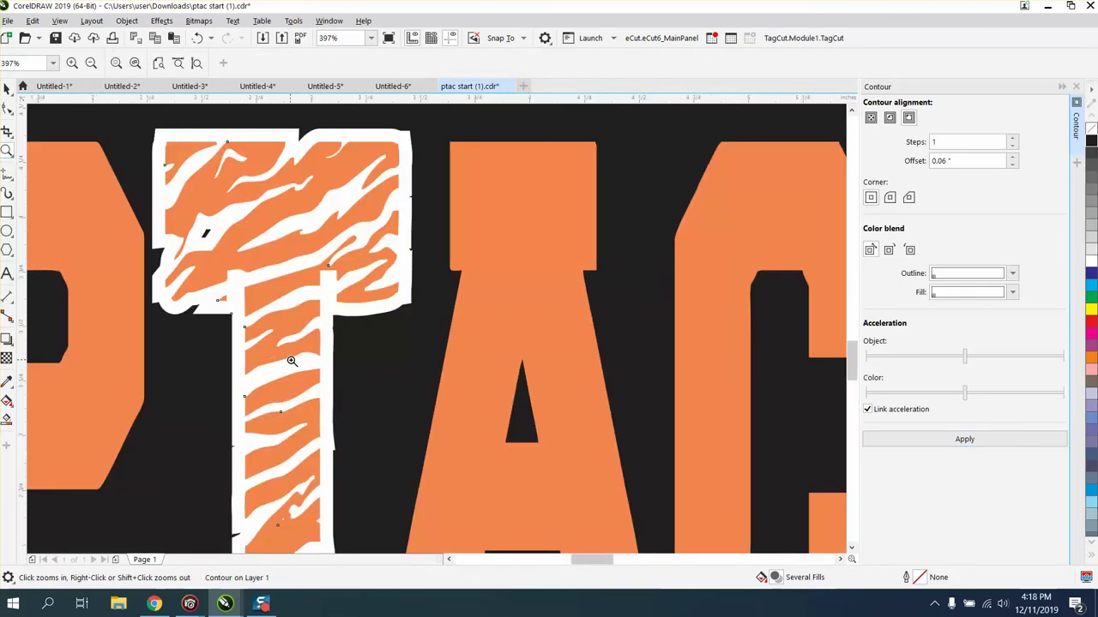
click(7, 88)
- Break the T's contour apart, delete the top-notch node, and straighten the top segment into a line
click(127, 20)
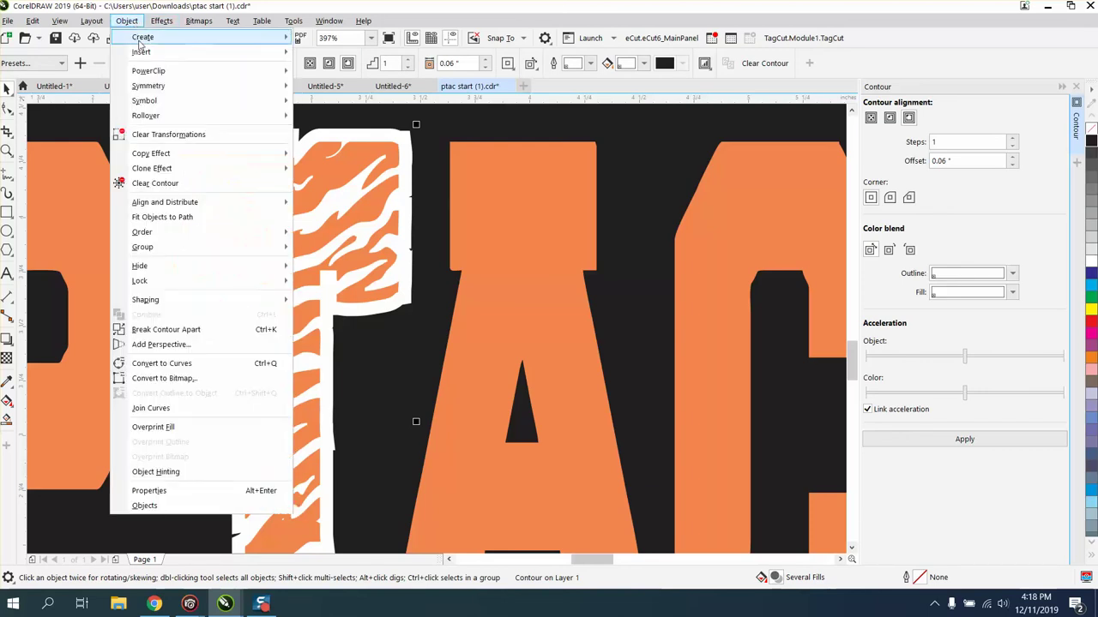
click(182, 329)
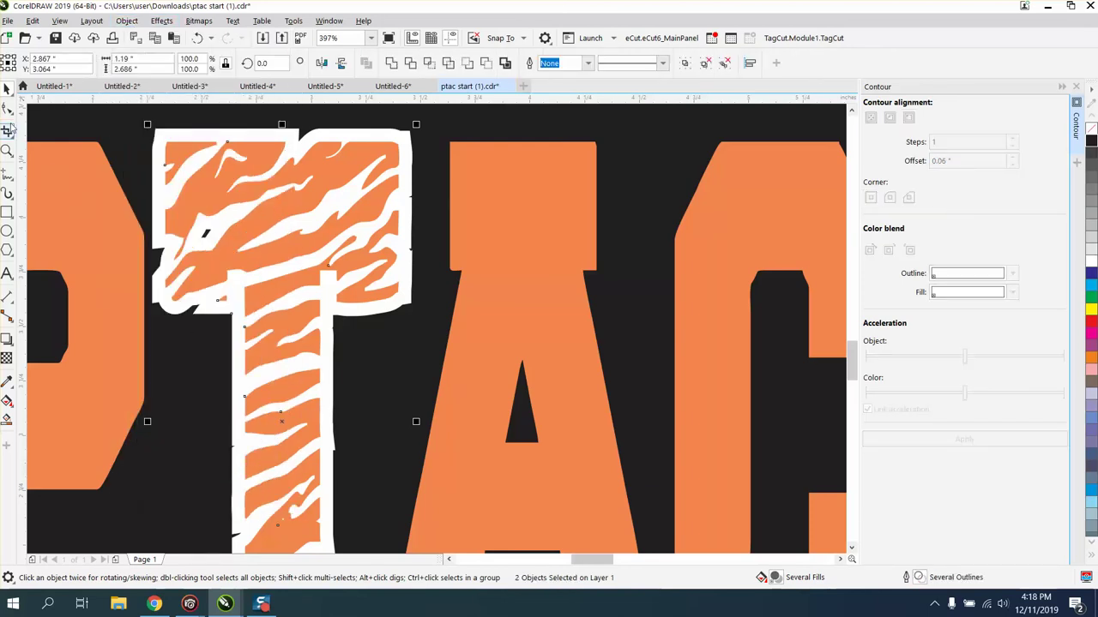
click(7, 108)
click(292, 139)
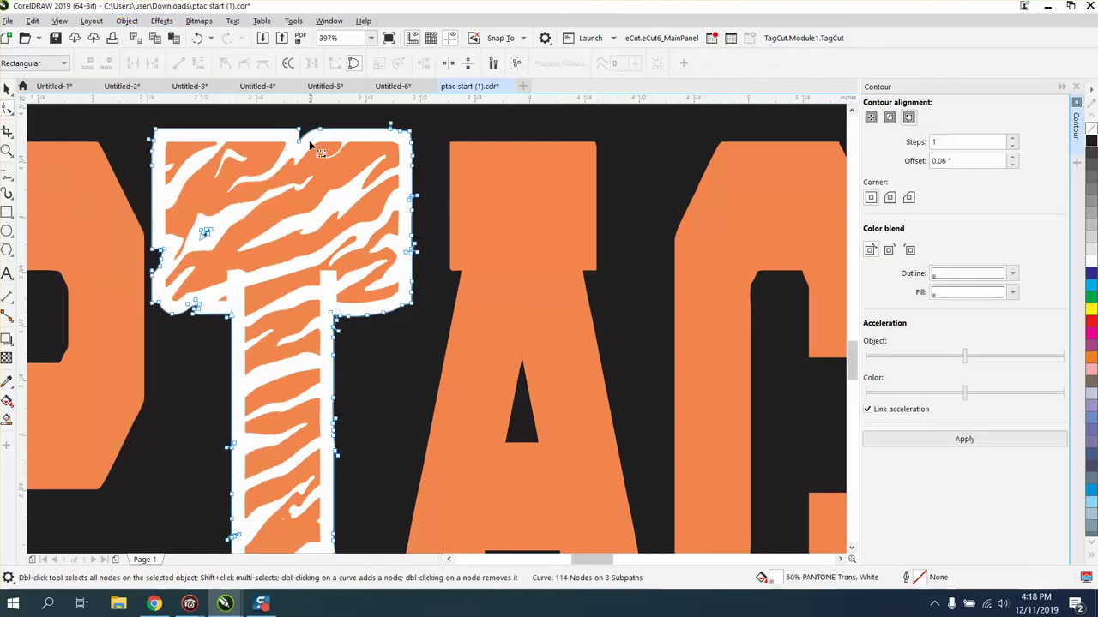
key(Delete)
click(319, 133)
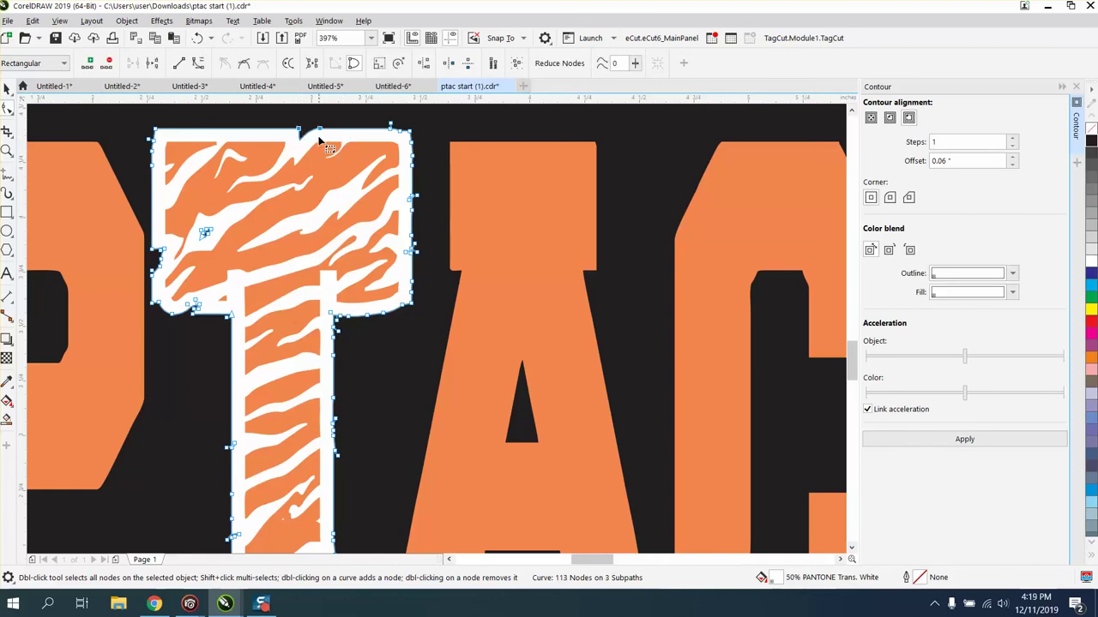
right_click(320, 130)
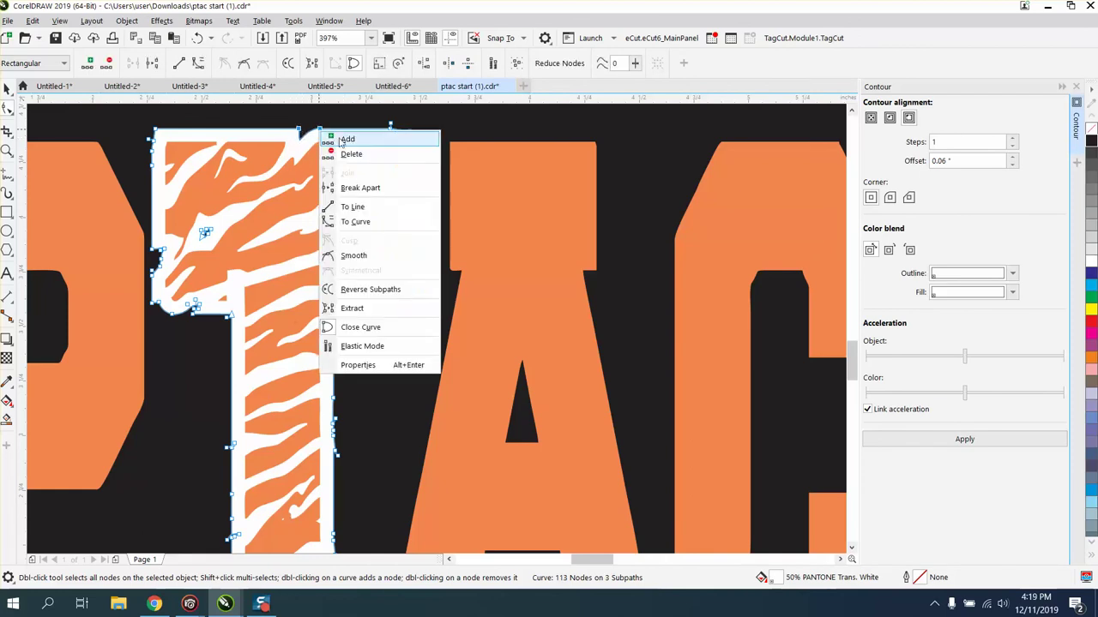
click(360, 208)
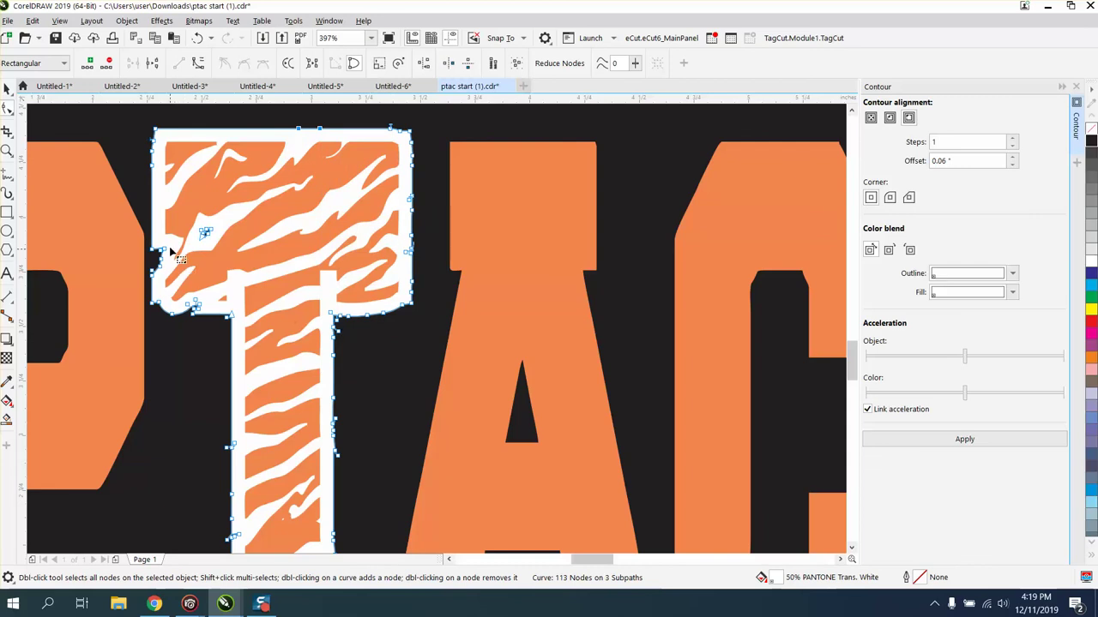
- Delete the notch nodes on the T outline's left and lower-left edges and level the bottom corner
drag(168, 240, 155, 296)
key(Delete)
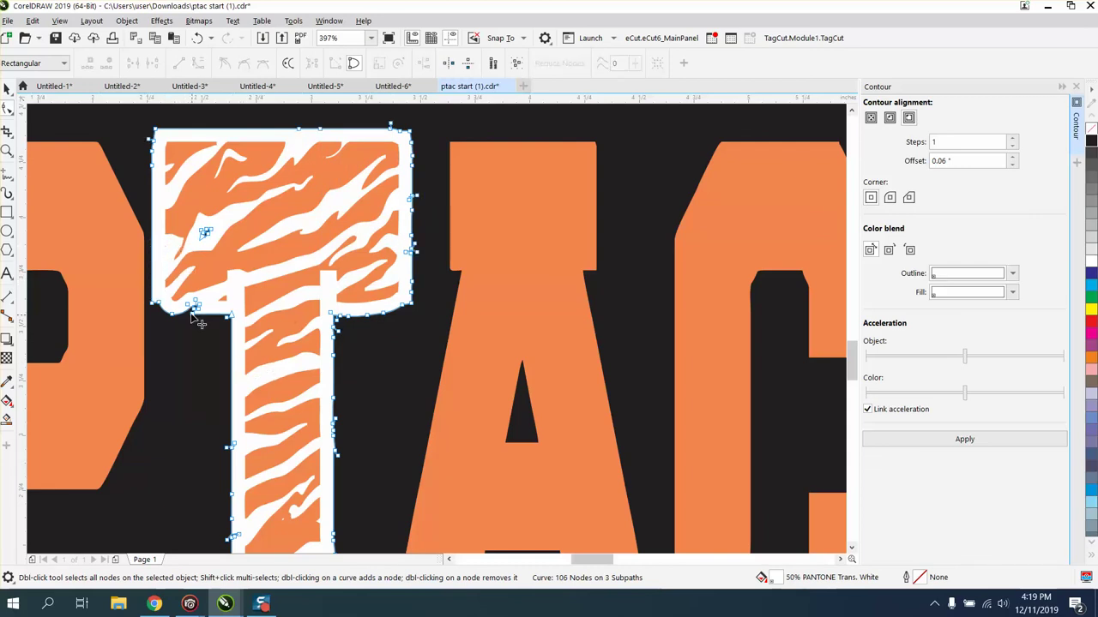
drag(215, 300, 161, 334)
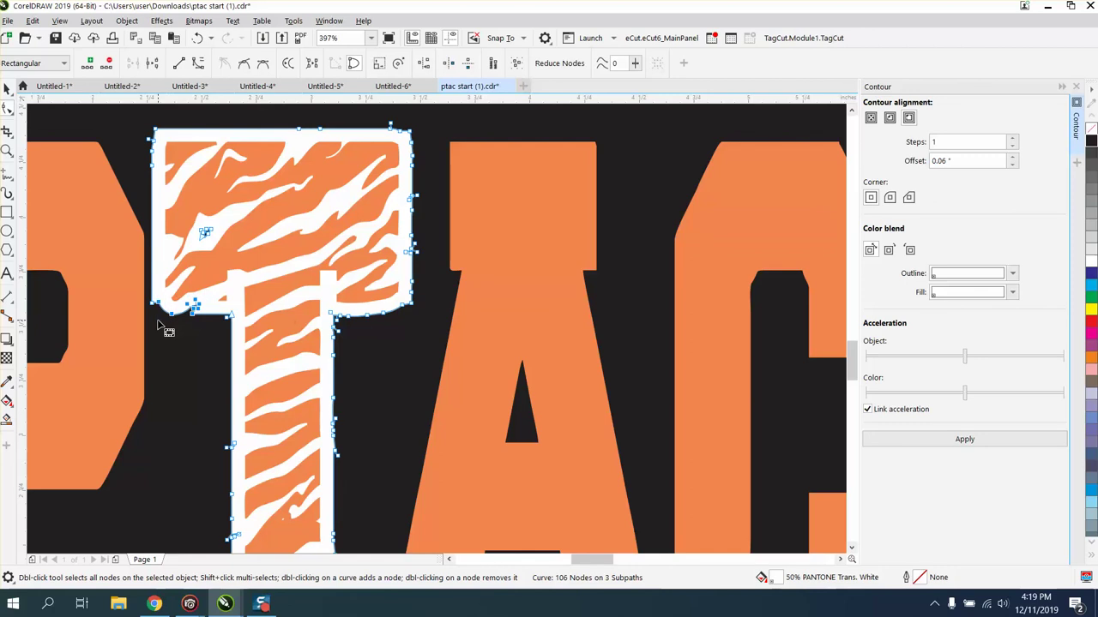
key(Delete)
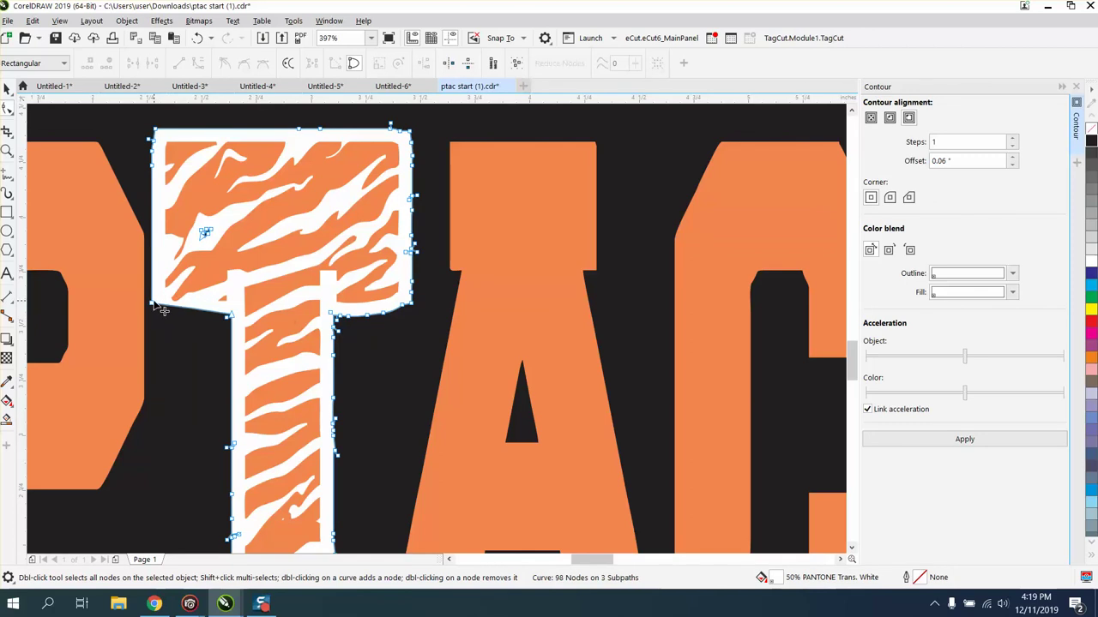
drag(152, 303, 152, 312)
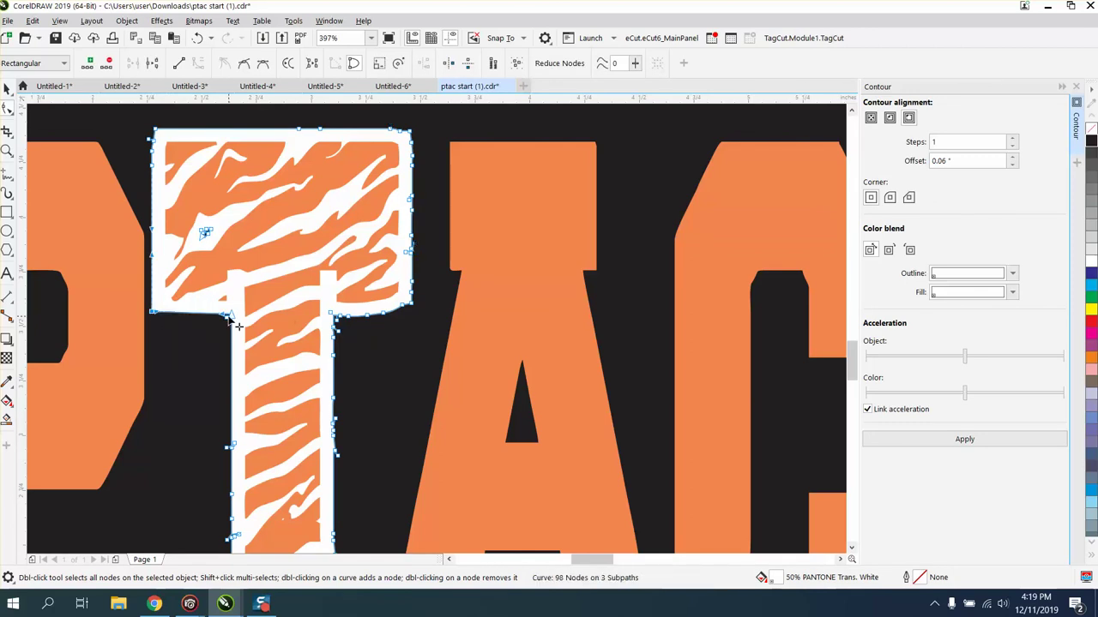
drag(230, 317, 232, 310)
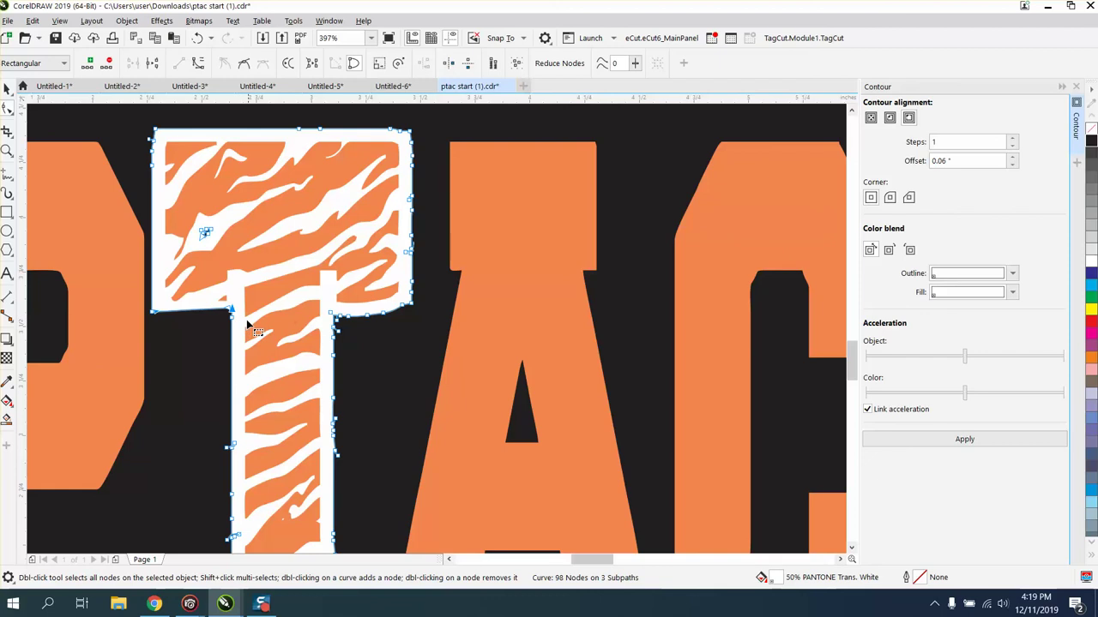
scroll(401, 336, down, 2)
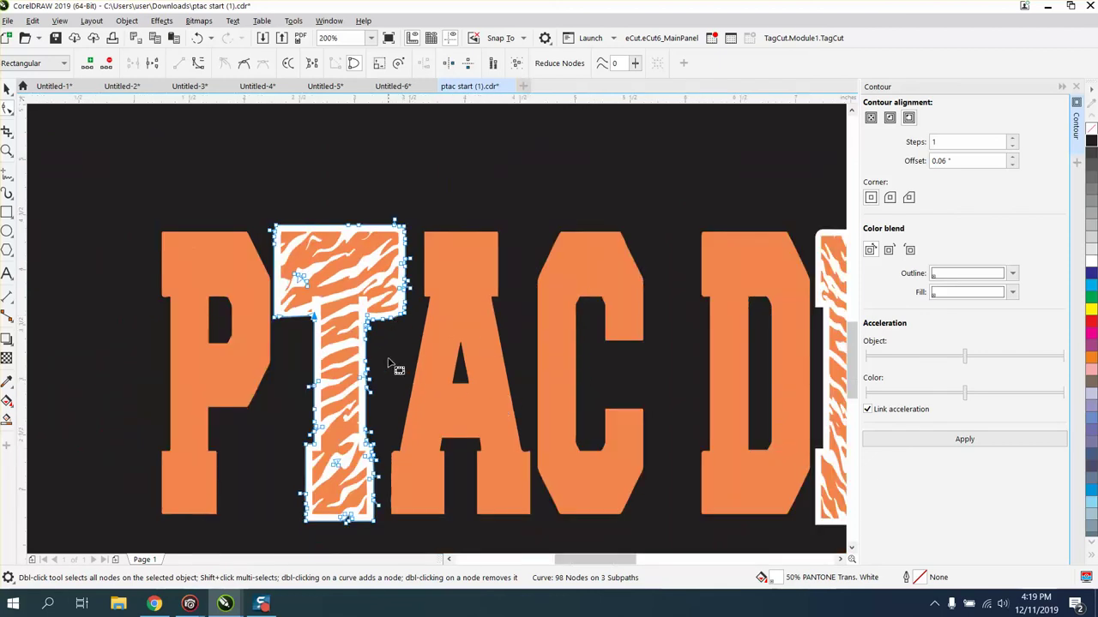
click(350, 407)
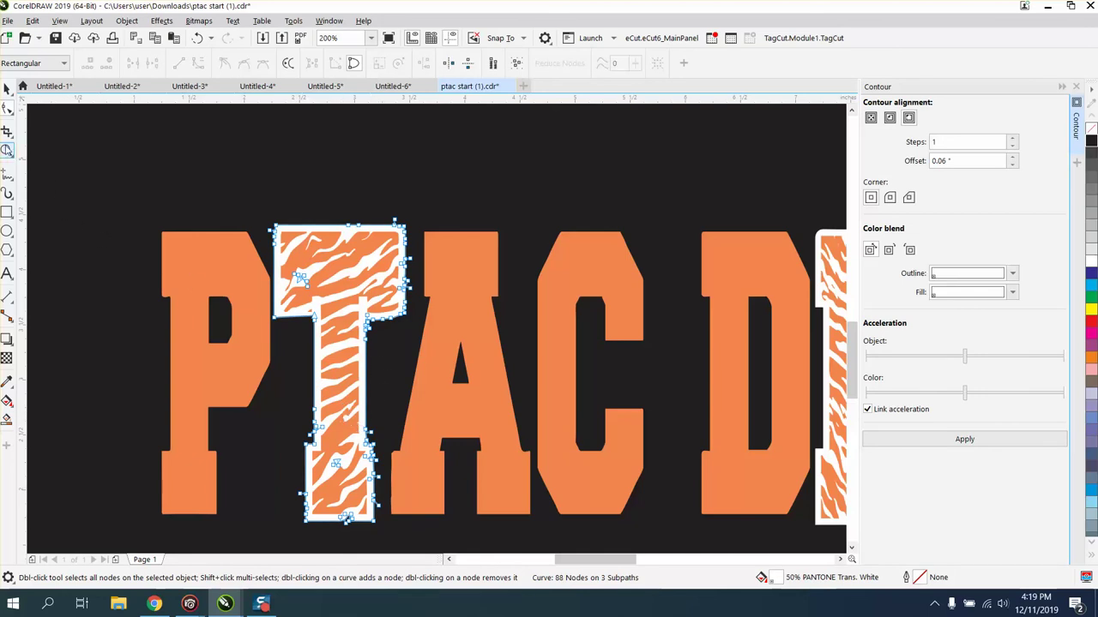
- Zoom in near the T–A gap and delete stray nodes on the left edge and top-left corner
click(7, 151)
drag(339, 317, 495, 390)
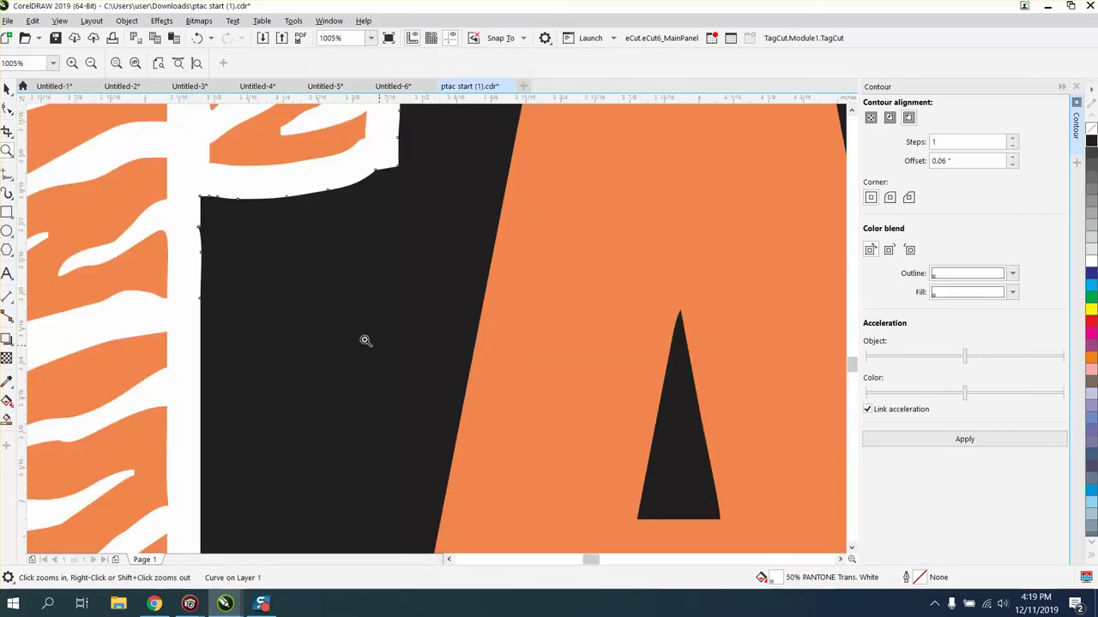
click(7, 108)
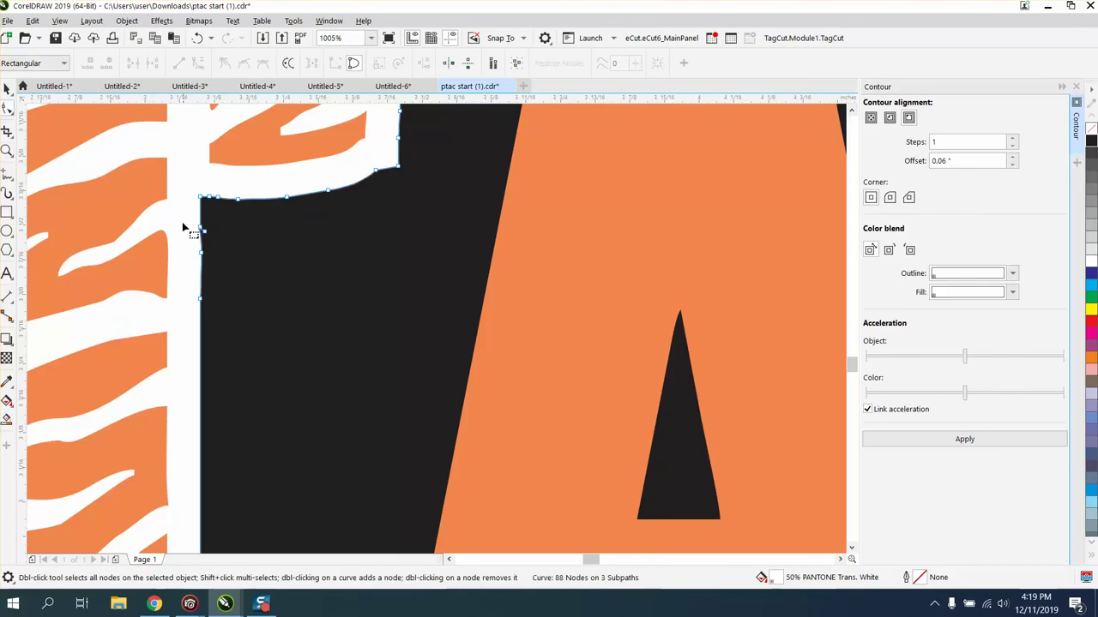
drag(194, 220, 249, 281)
key(Delete)
drag(217, 189, 335, 230)
key(Delete)
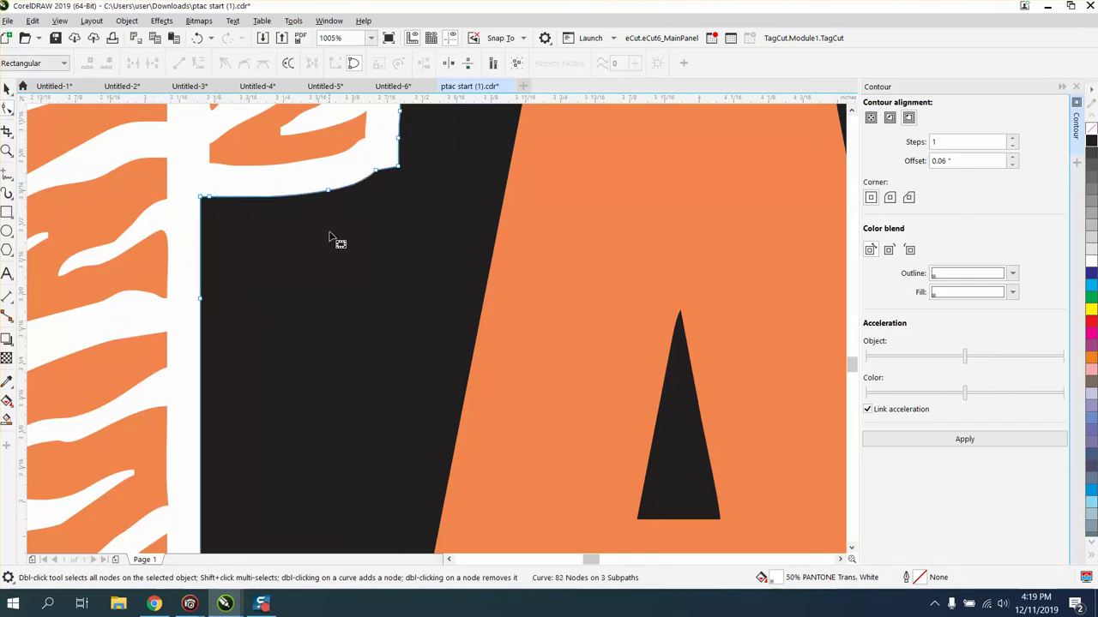
scroll(392, 265, down, 5)
scroll(410, 279, down, 2)
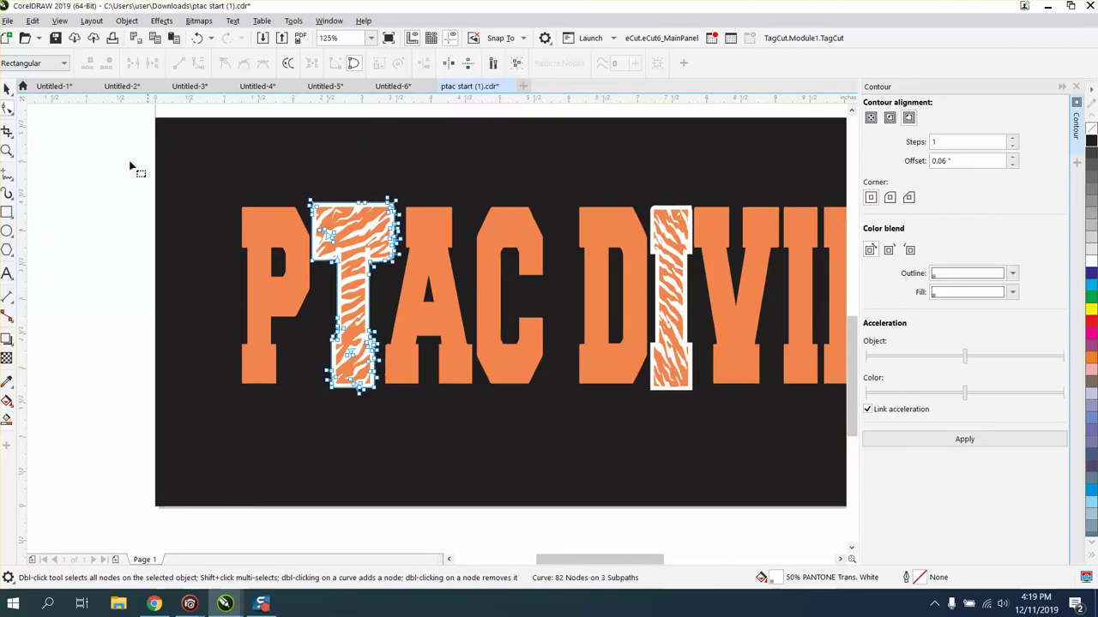
- Apply the white contour to the letters P, A, C, D and V one by one
click(8, 88)
click(247, 227)
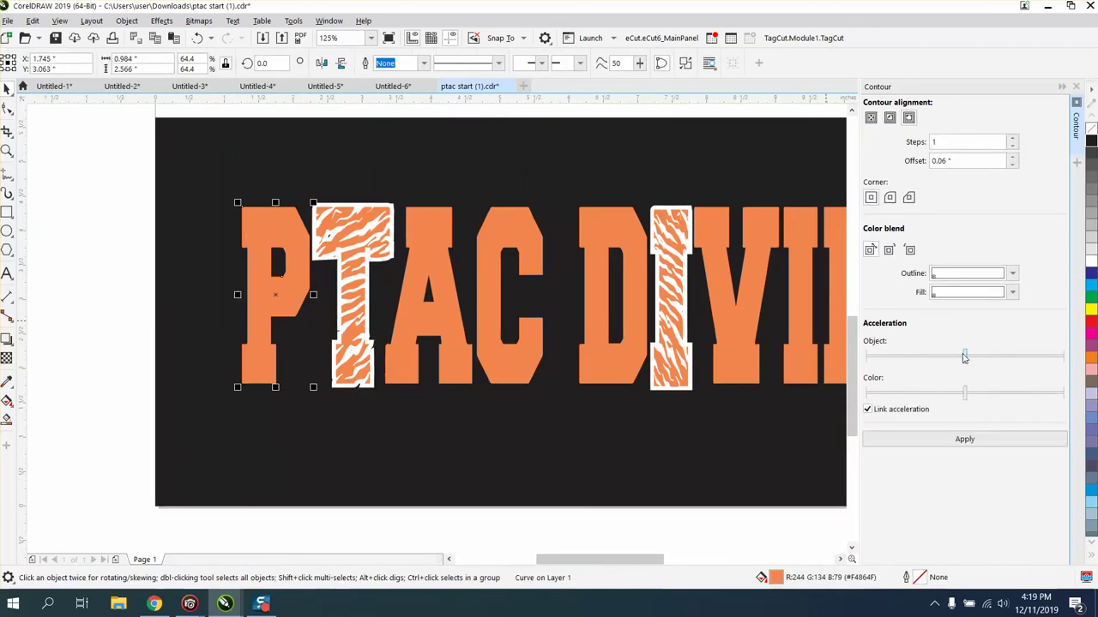
click(974, 440)
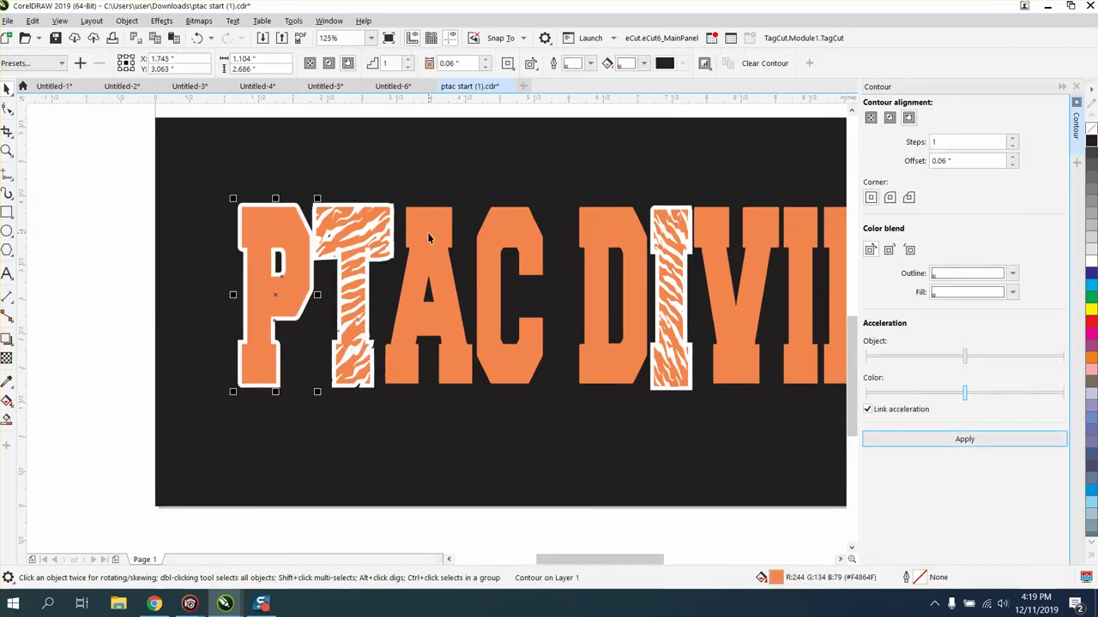
click(430, 239)
click(964, 439)
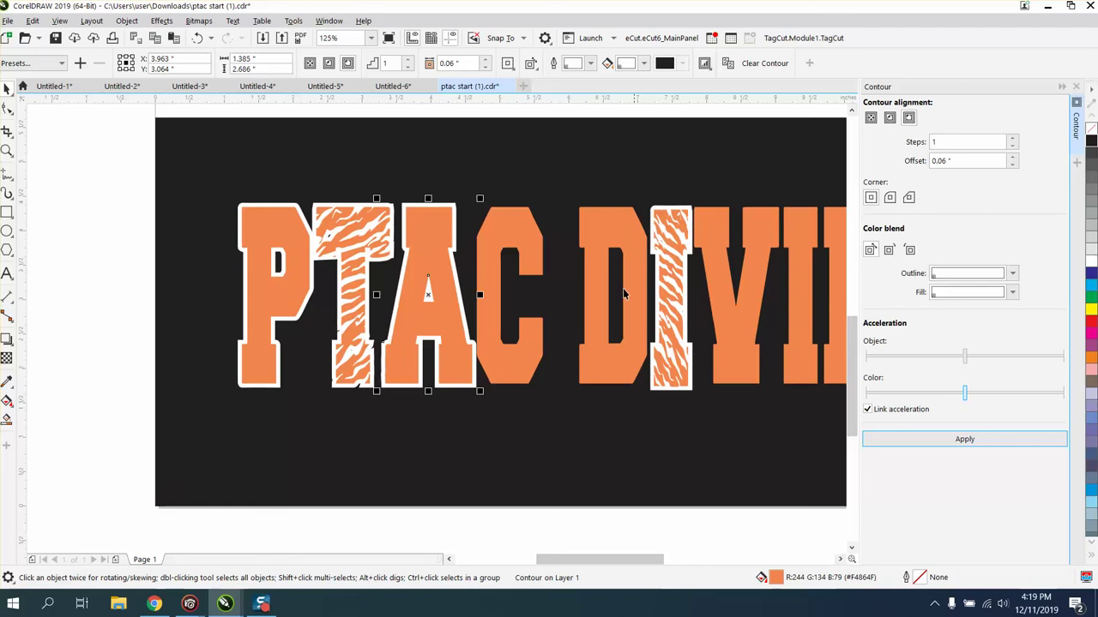
click(535, 243)
click(985, 440)
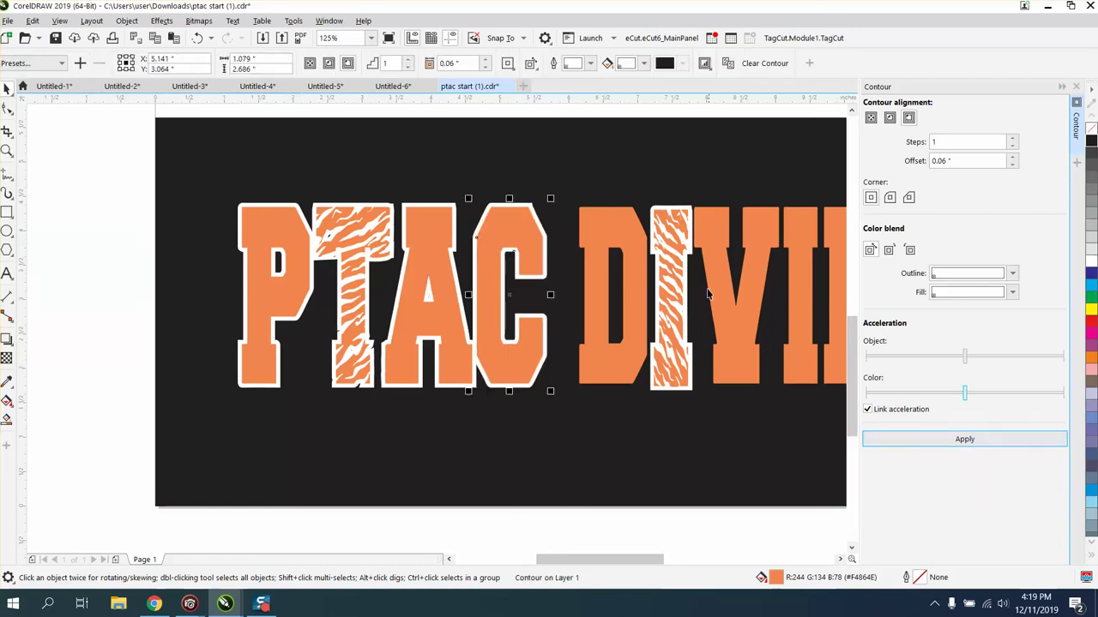
click(628, 267)
click(965, 439)
click(736, 257)
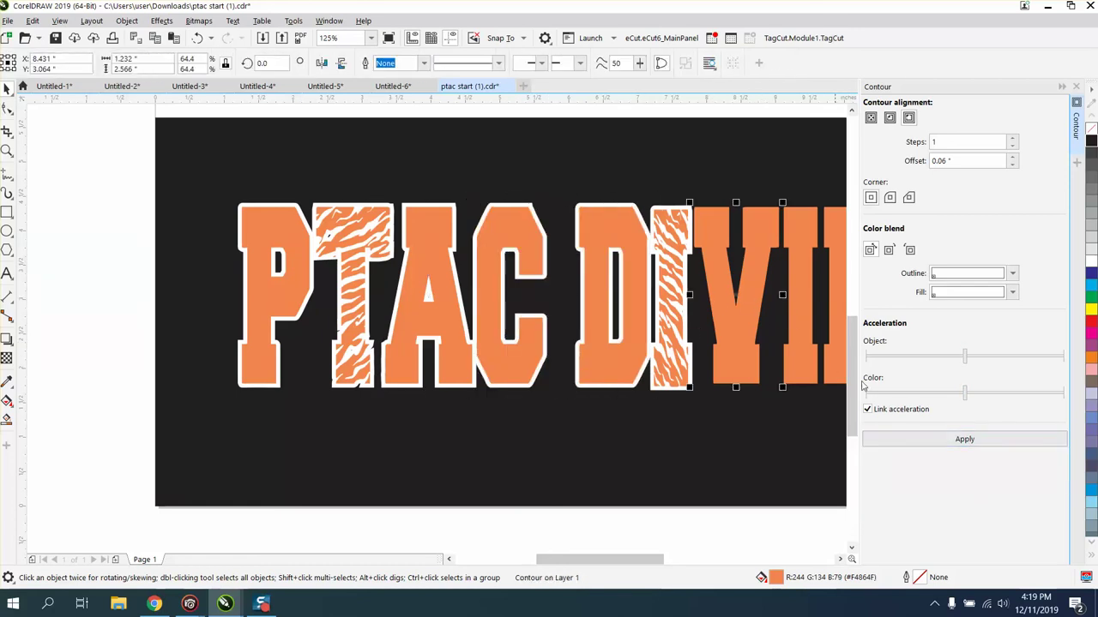
click(954, 438)
- Apply the same white contour to the letters I, N and G
drag(648, 558, 689, 558)
click(542, 343)
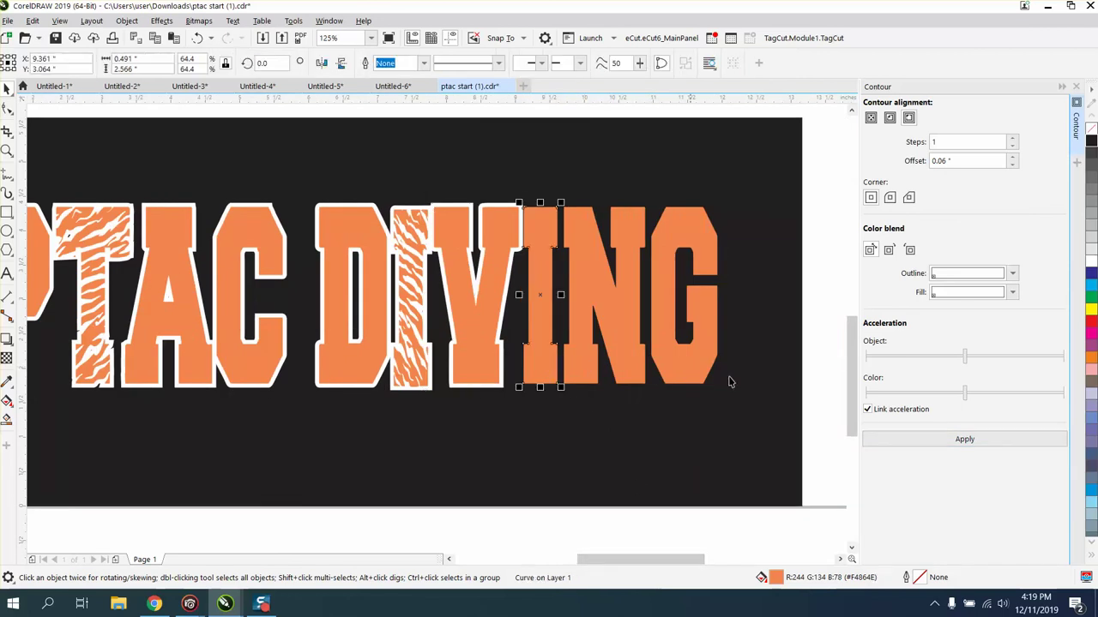
click(965, 439)
click(635, 313)
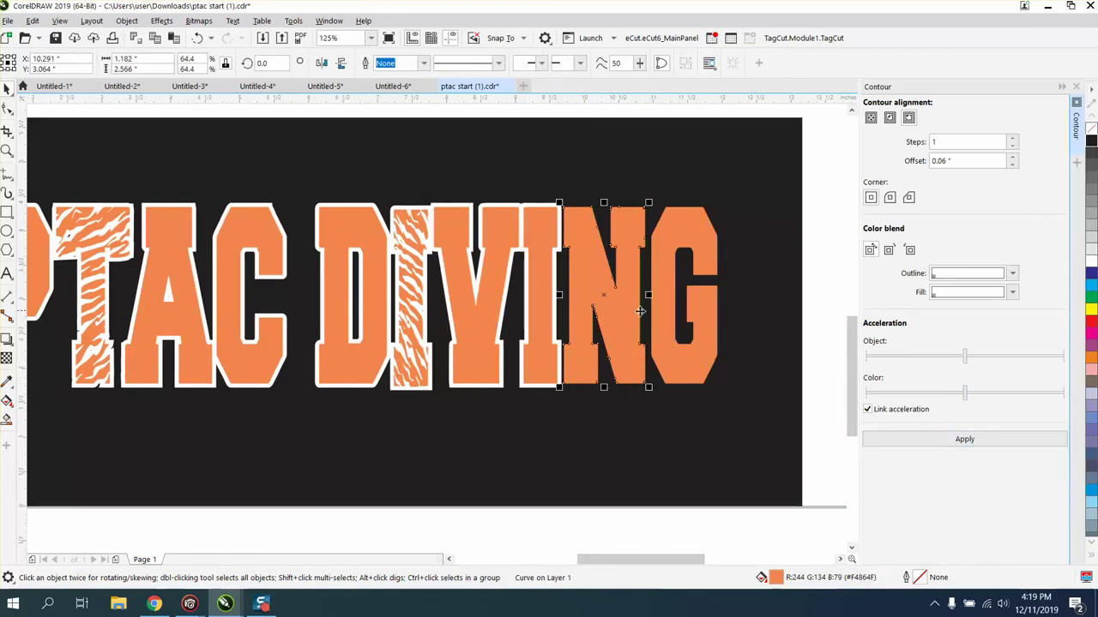
click(952, 439)
click(712, 335)
click(964, 439)
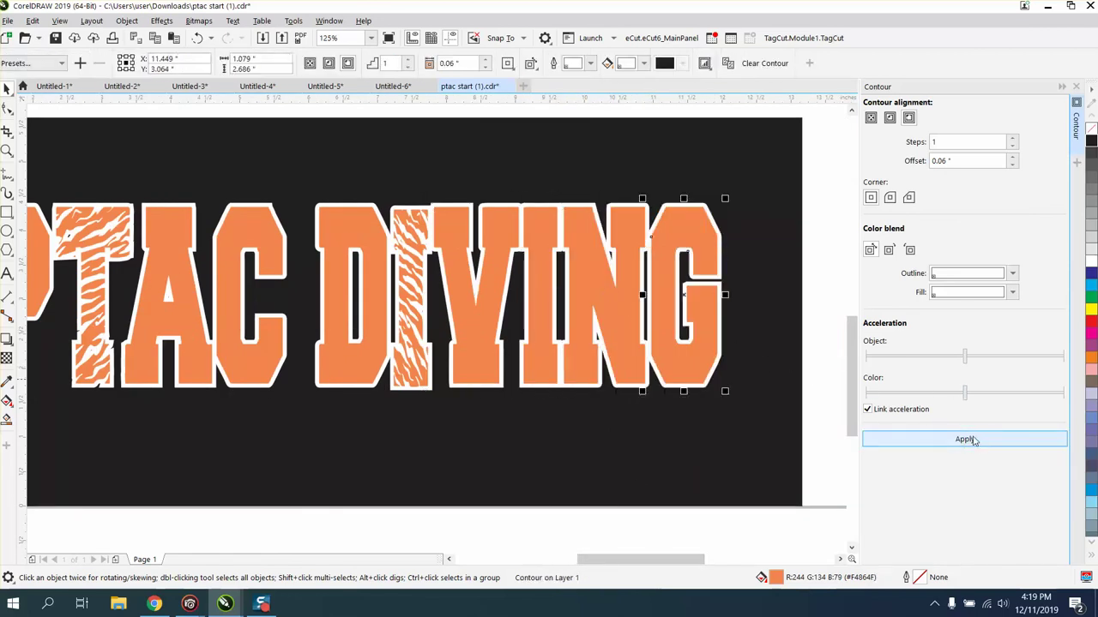
scroll(807, 345, down, 1)
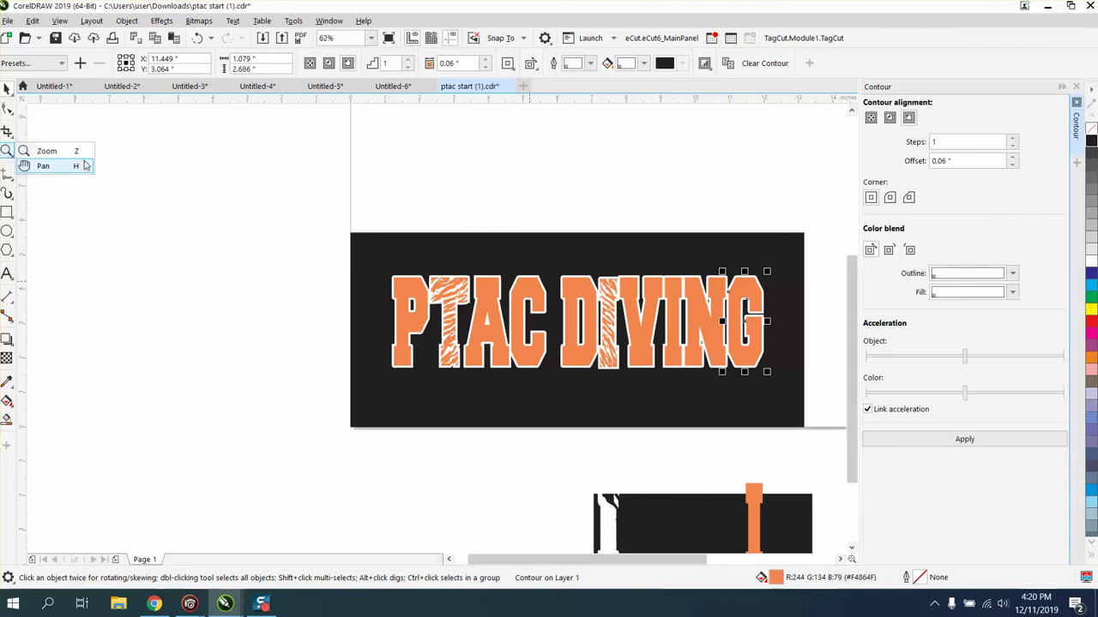
key(z)
drag(577, 276, 707, 404)
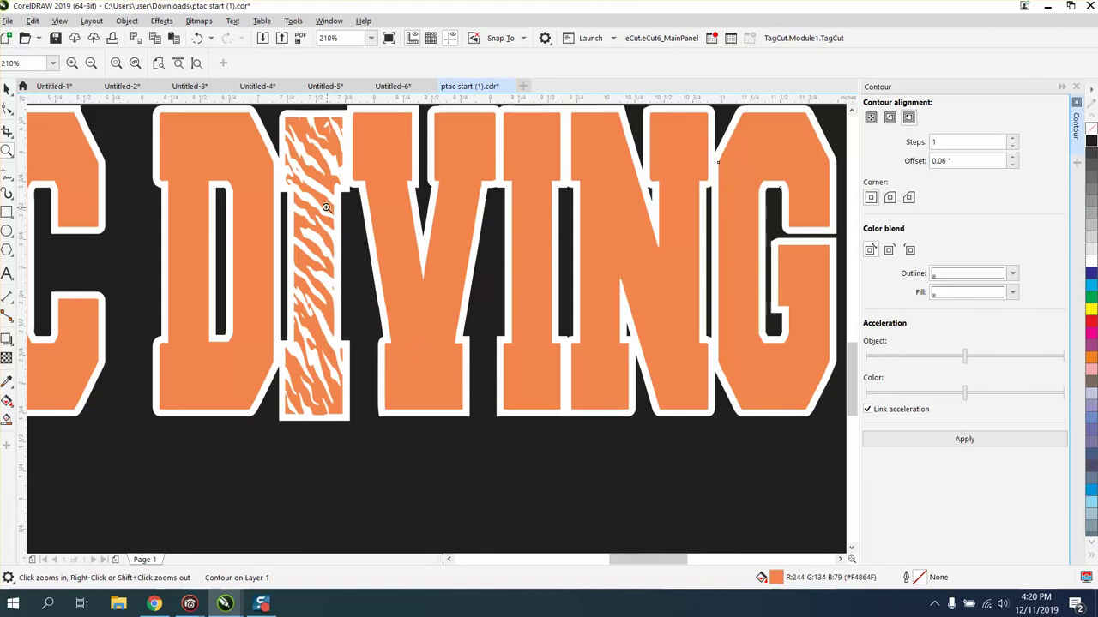
right_click(483, 233)
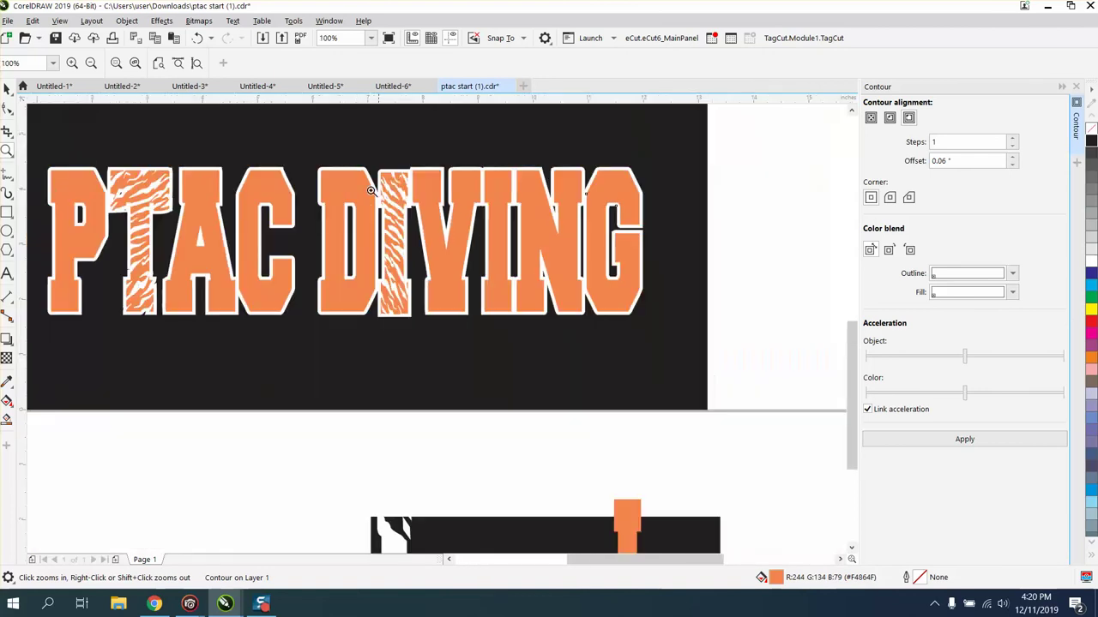
right_click(633, 275)
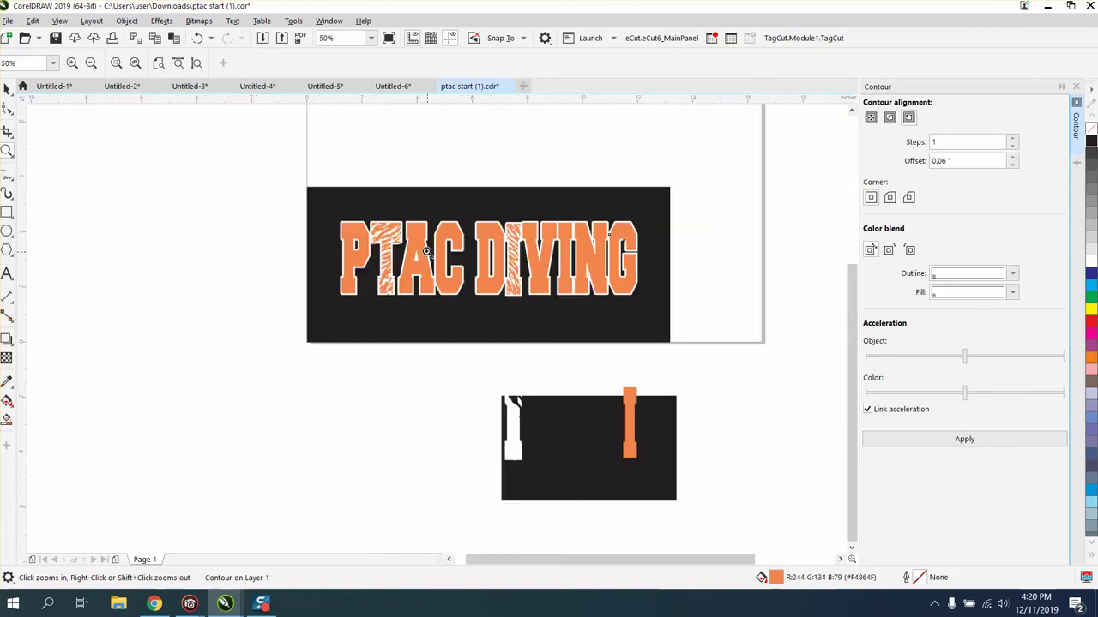
drag(327, 203, 729, 334)
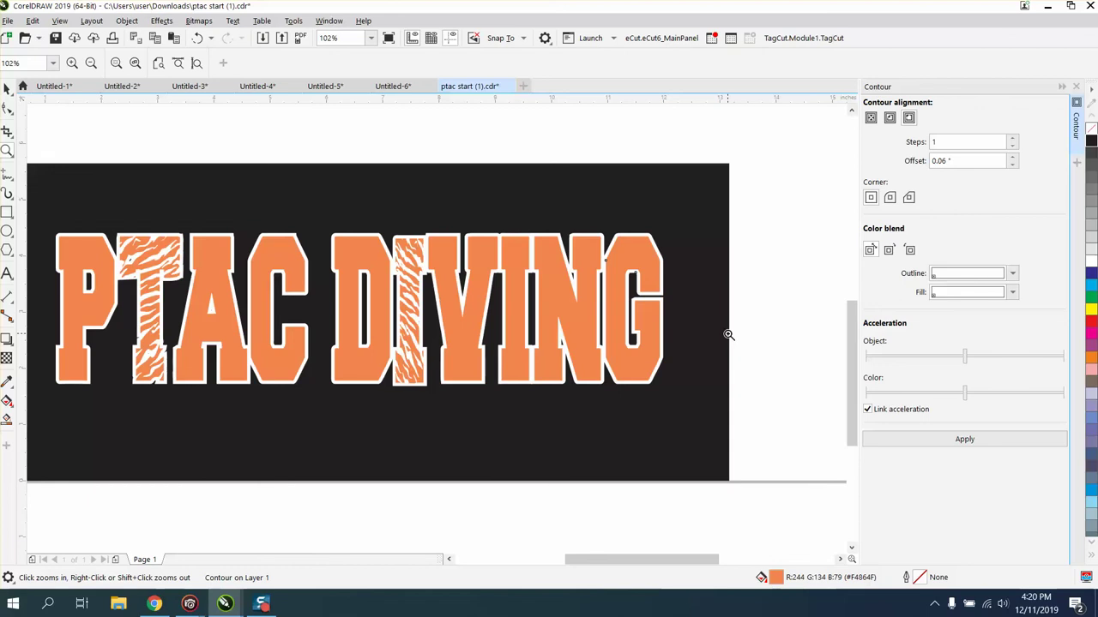